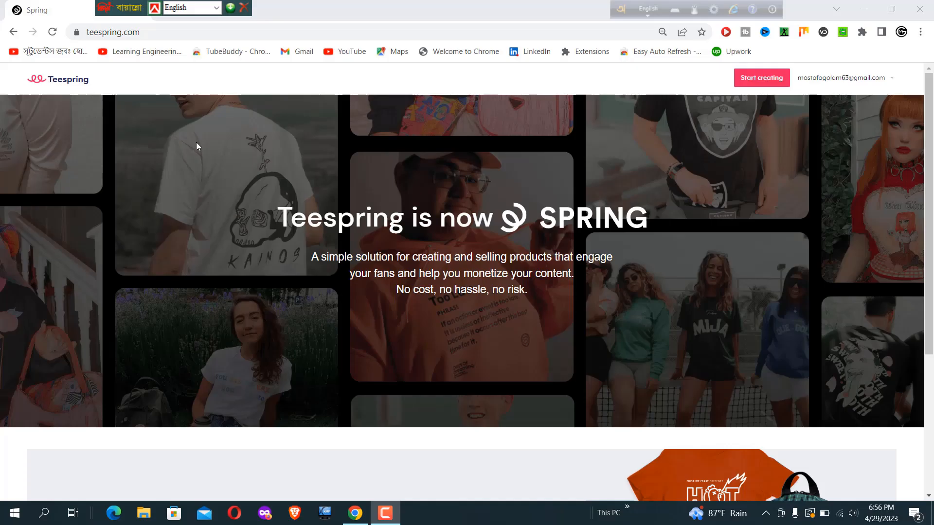
Go to the Spring dashboard and browse its Upgrades, Analytics and Listings pages.
left_click(88, 32)
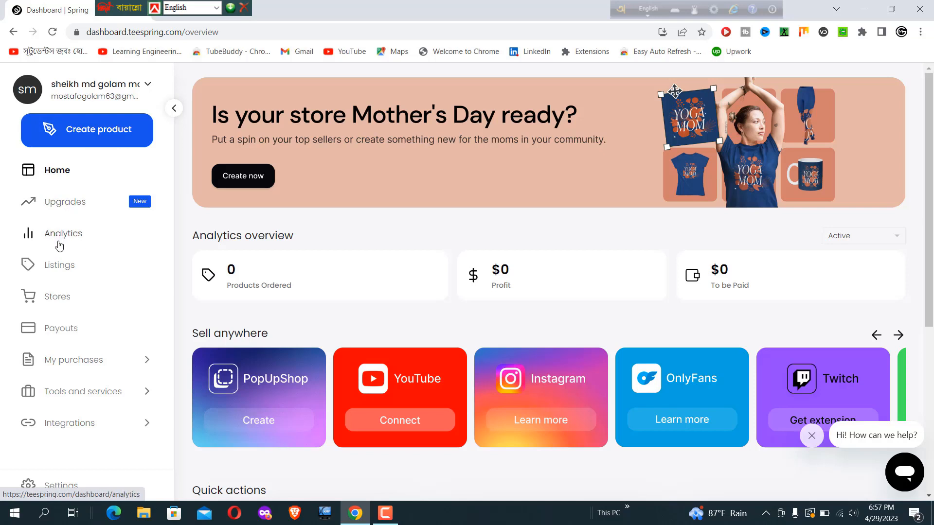
left_click(59, 201)
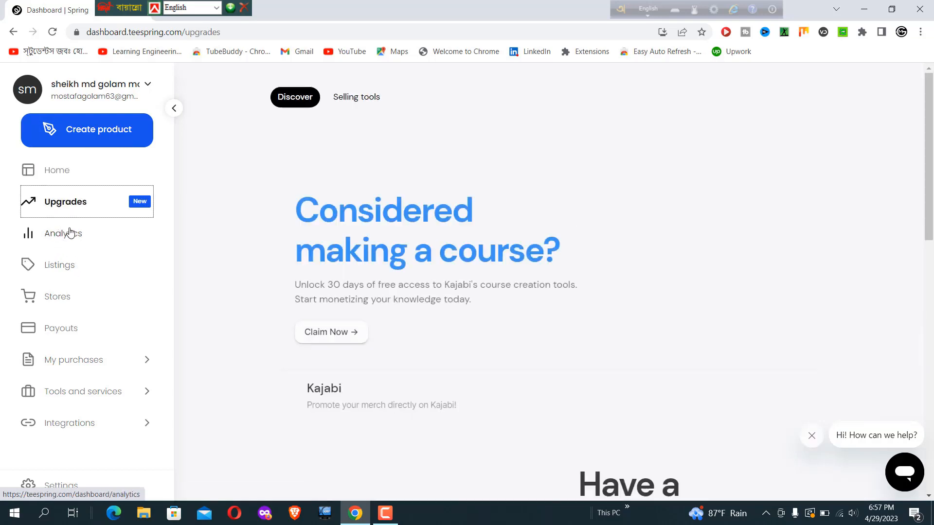
left_click(70, 247)
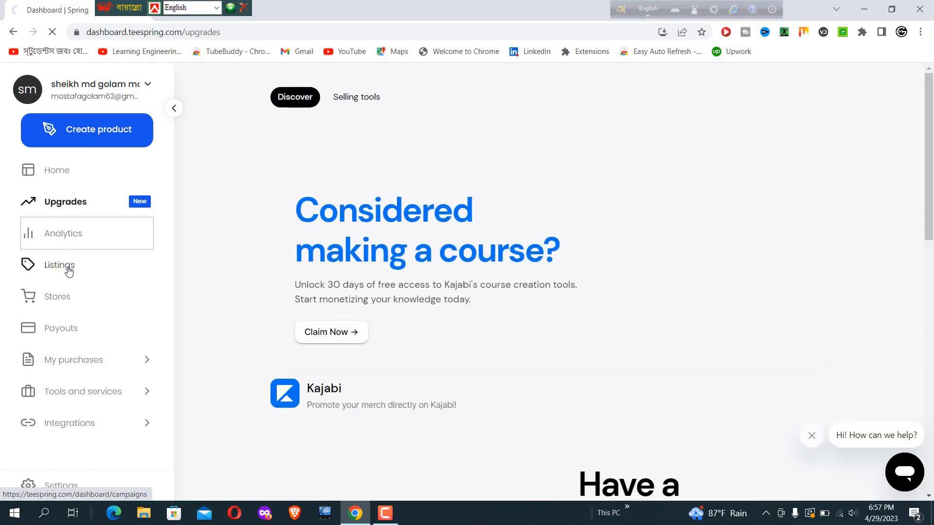
left_click(69, 270)
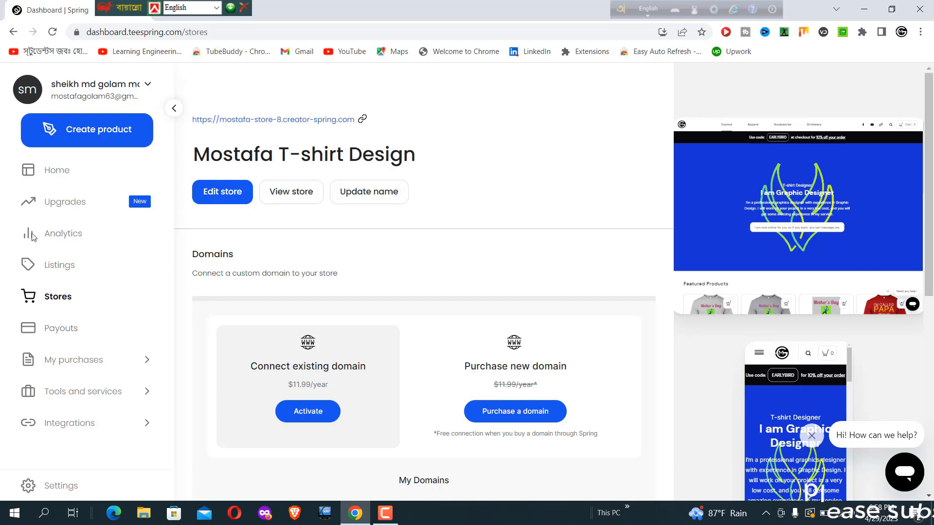
Open the store for editing and review the navigation bar's logo, social links and colour settings.
left_click(231, 197)
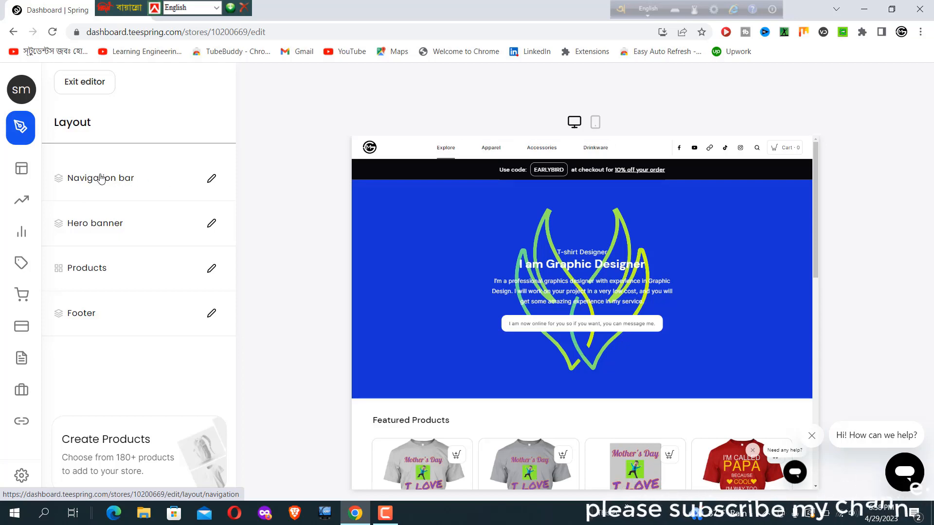
left_click(99, 179)
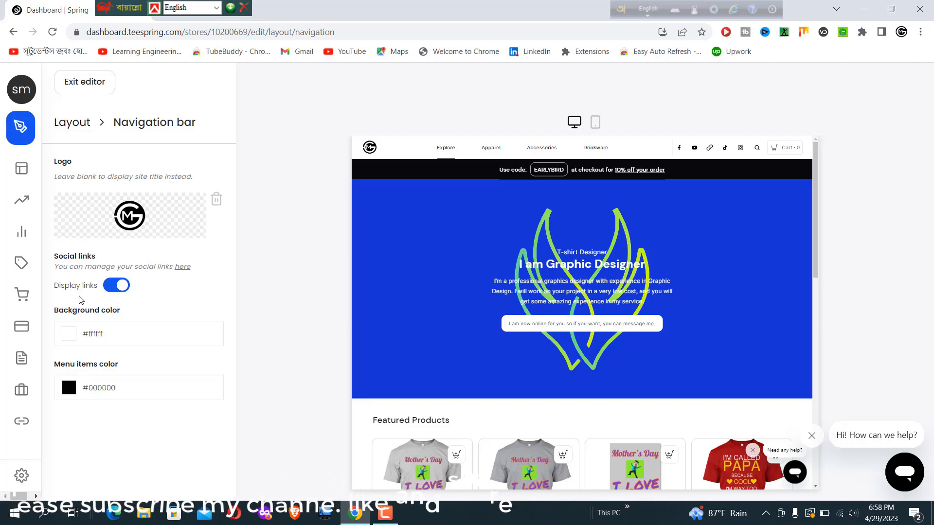
mouse_move(62, 267)
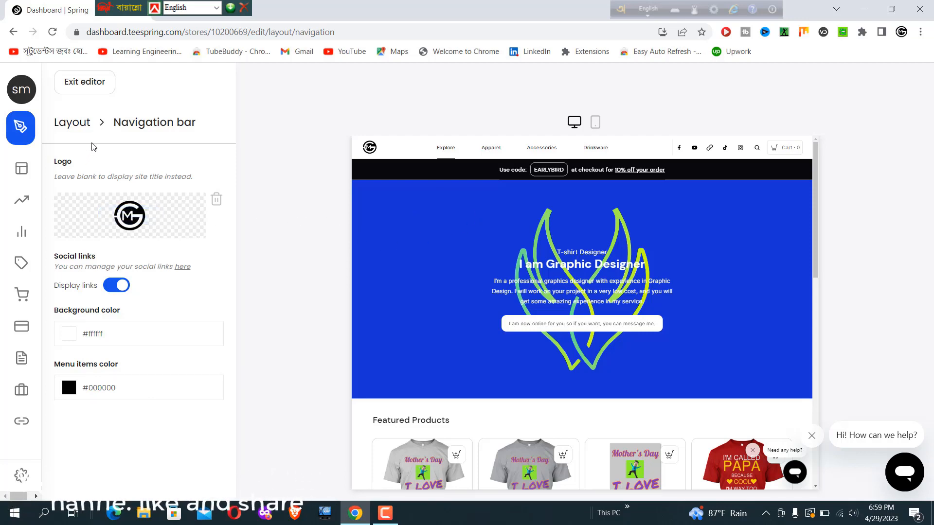
Review the store's Hero banner settings, from the layout style and background through the text fields to the button options.
left_click(81, 129)
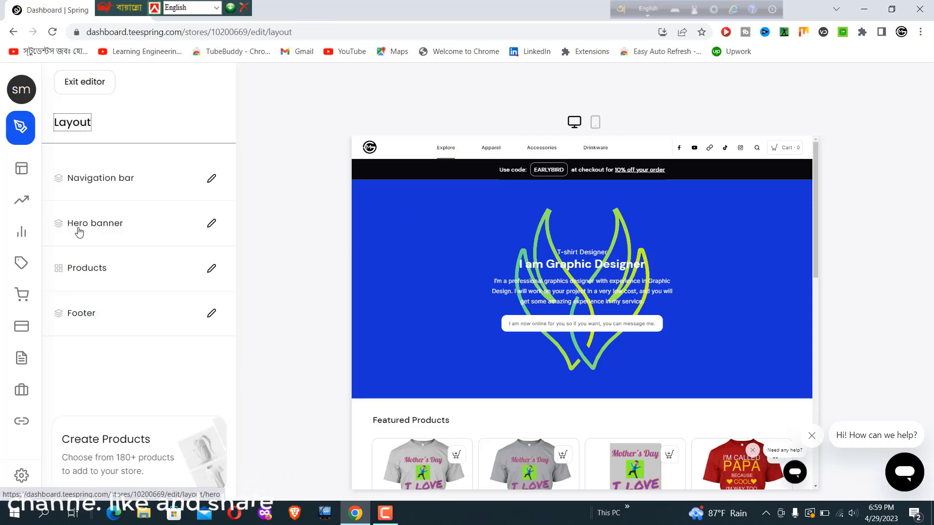
left_click(211, 223)
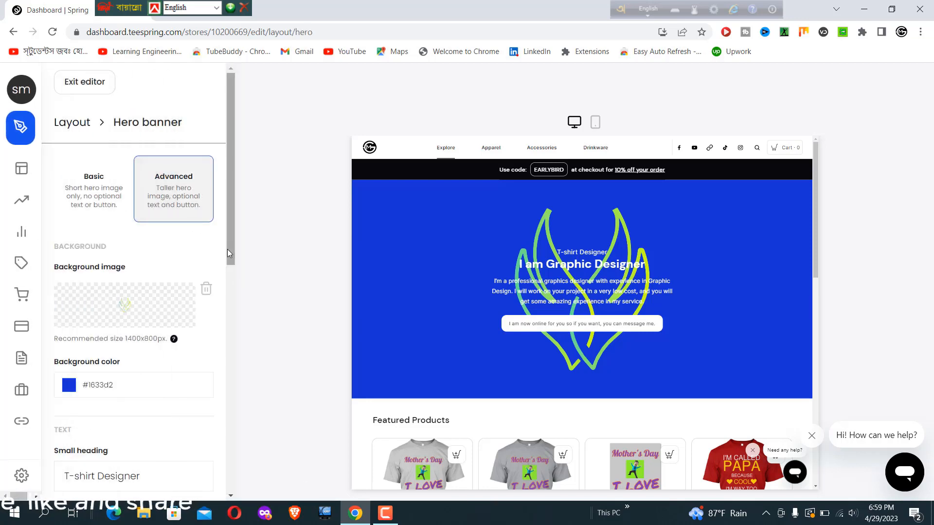
scroll(232, 262, "down", 3)
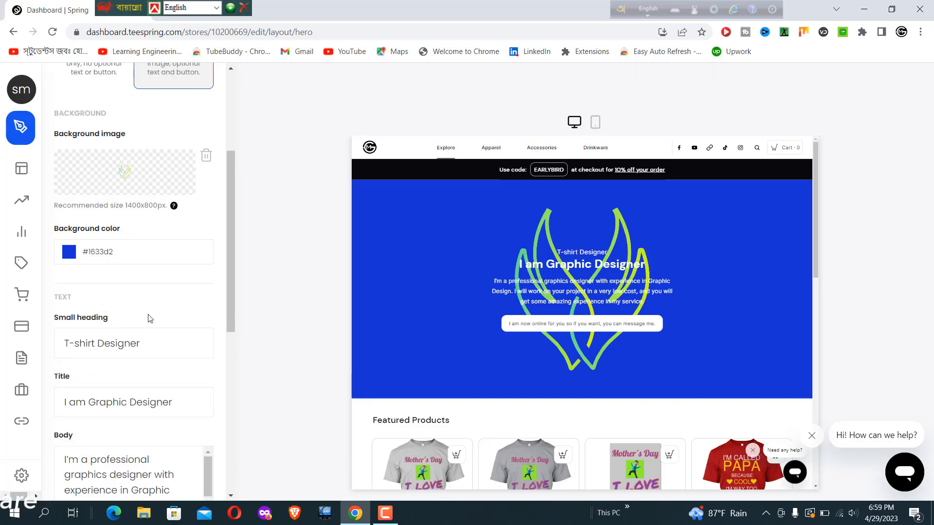
left_click_drag(232, 263, 223, 337)
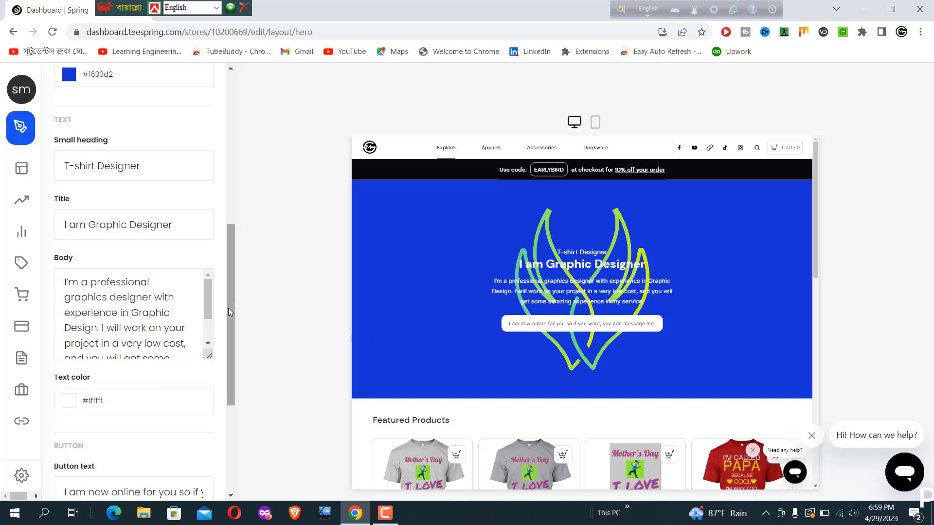
left_click_drag(229, 308, 226, 359)
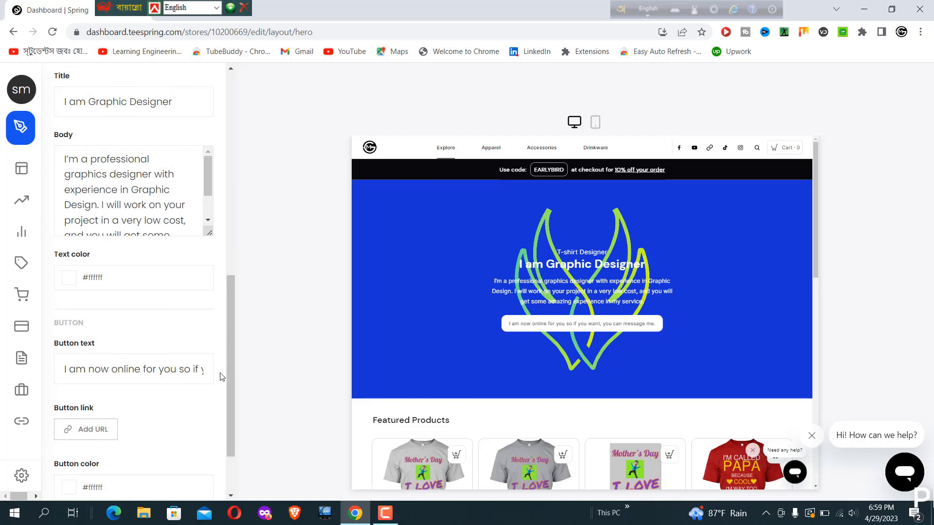
left_click_drag(232, 386, 232, 419)
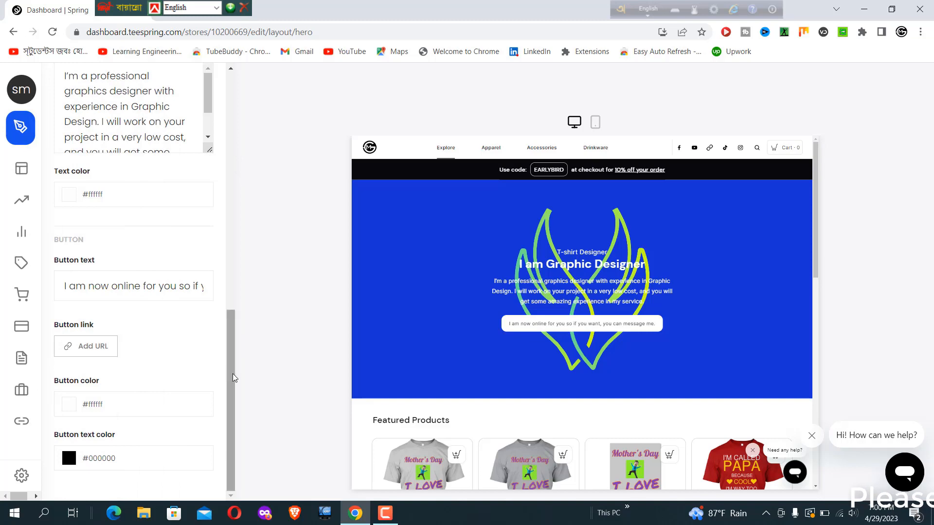
left_click_drag(232, 374, 233, 124)
mouse_move(3, 189)
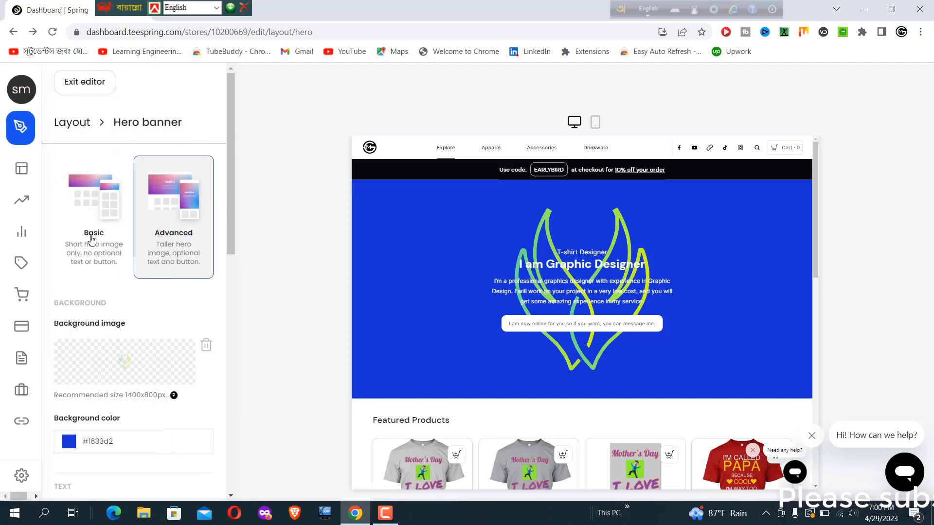
Open the store layout's product selection, look through the listed products and close the Products window.
left_click(14, 32)
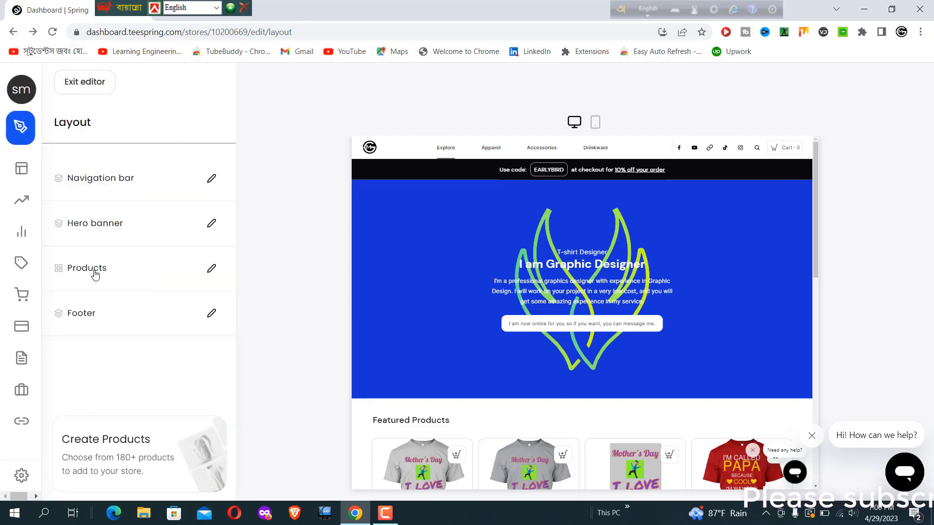
left_click(225, 285)
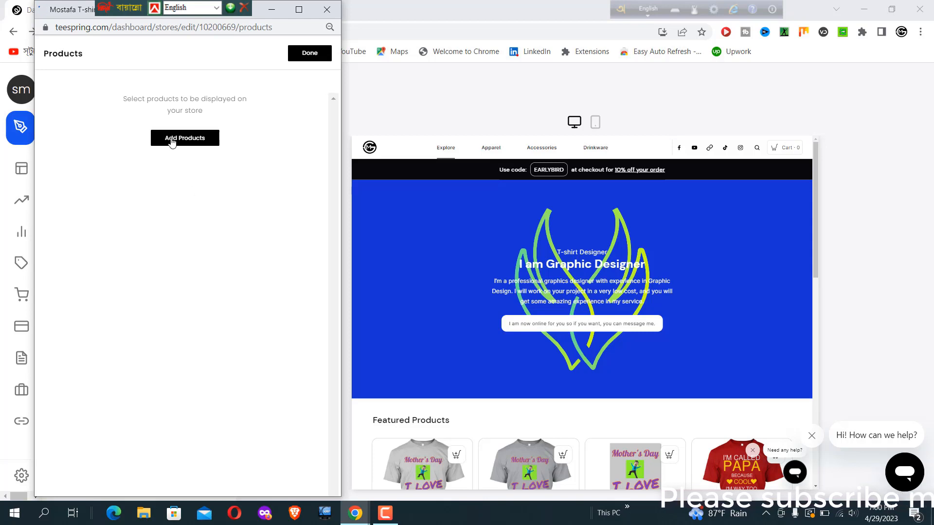
left_click(171, 140)
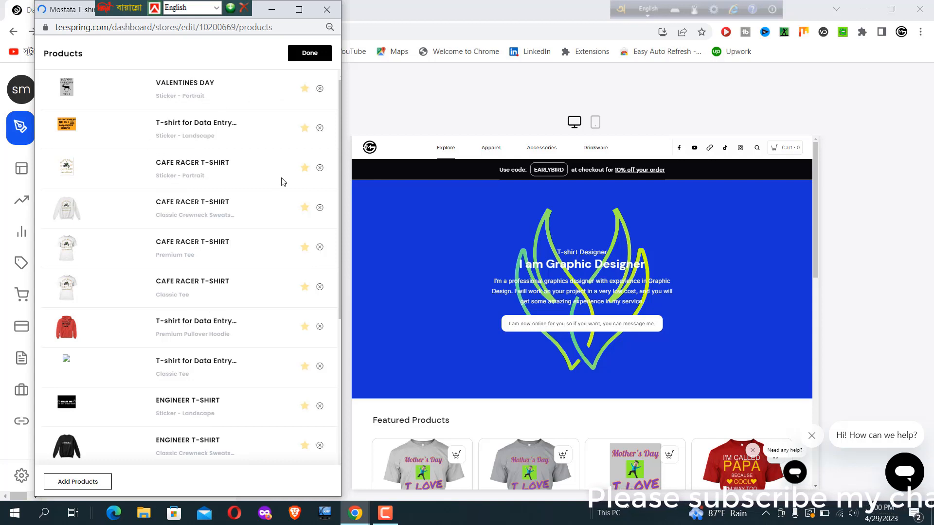
scroll(244, 360, "down", 3)
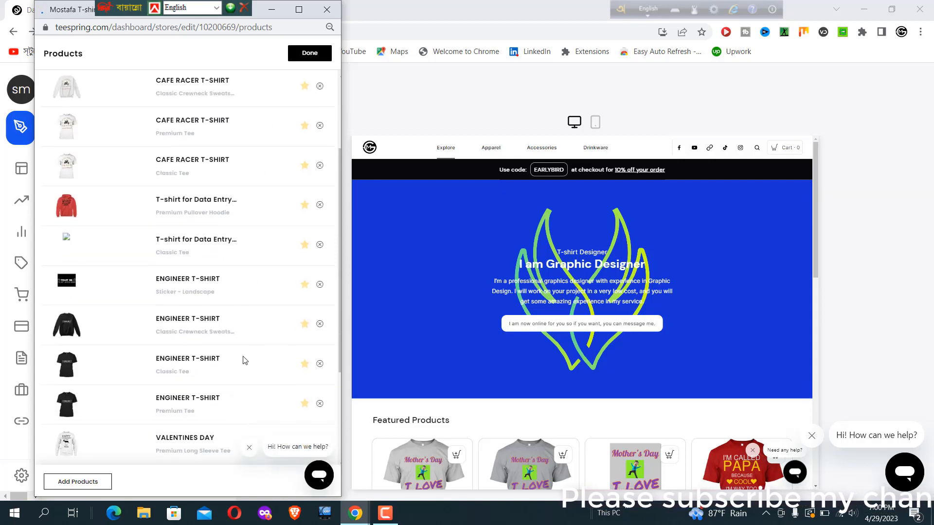
scroll(245, 360, "down", 3)
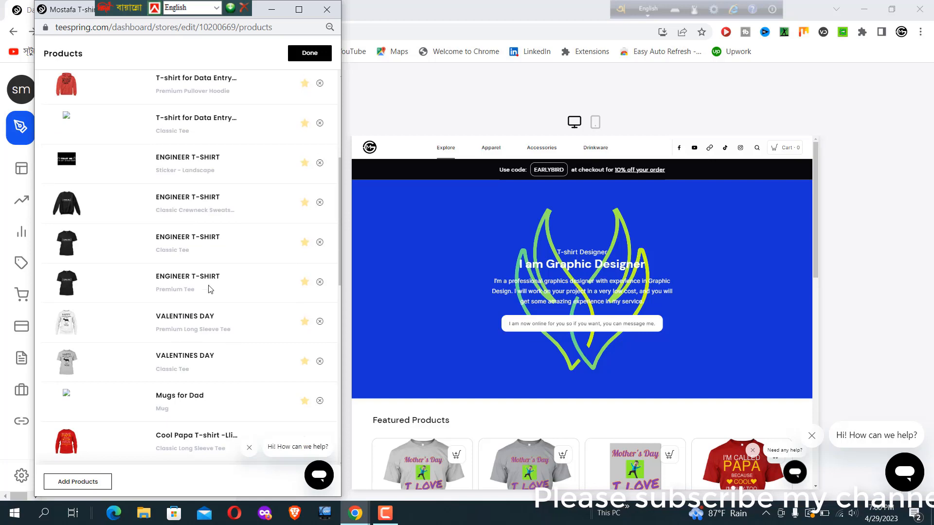
left_click(330, 6)
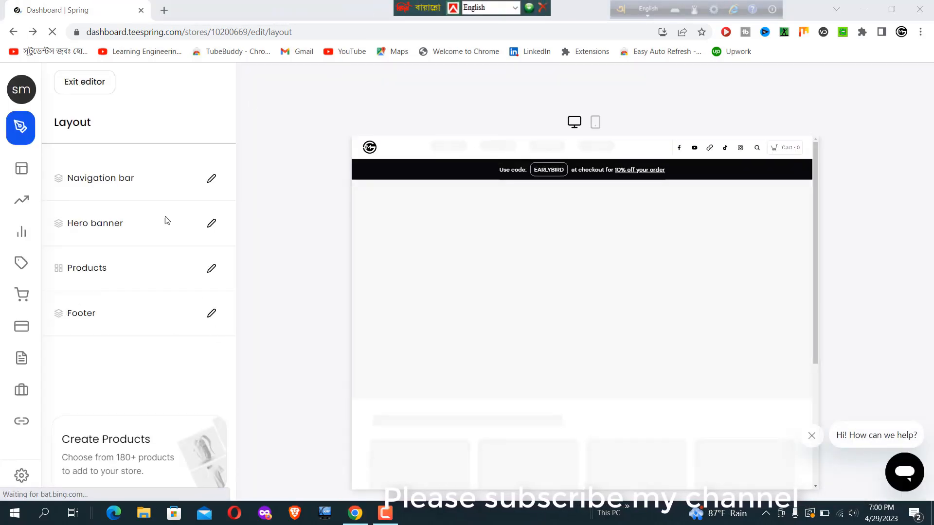
Open the Payouts page of the seller account.
mouse_move(14, 208)
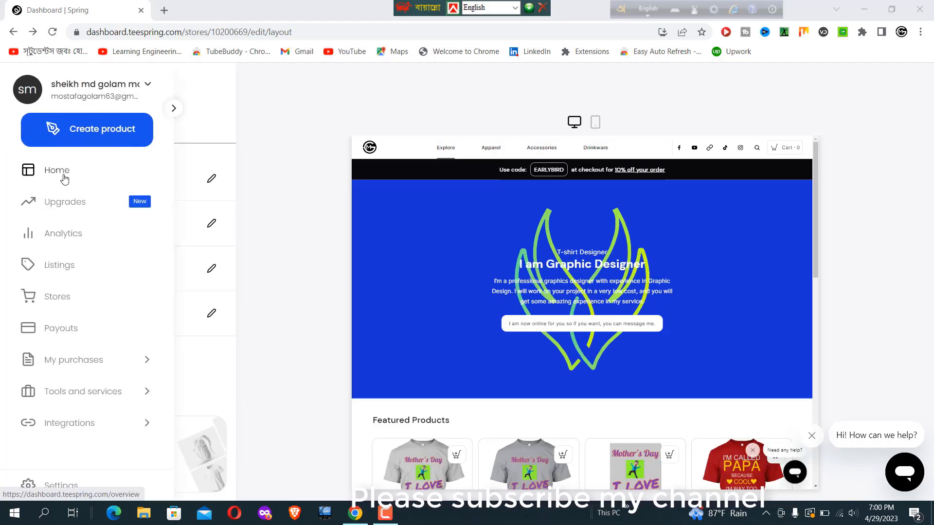
left_click(71, 335)
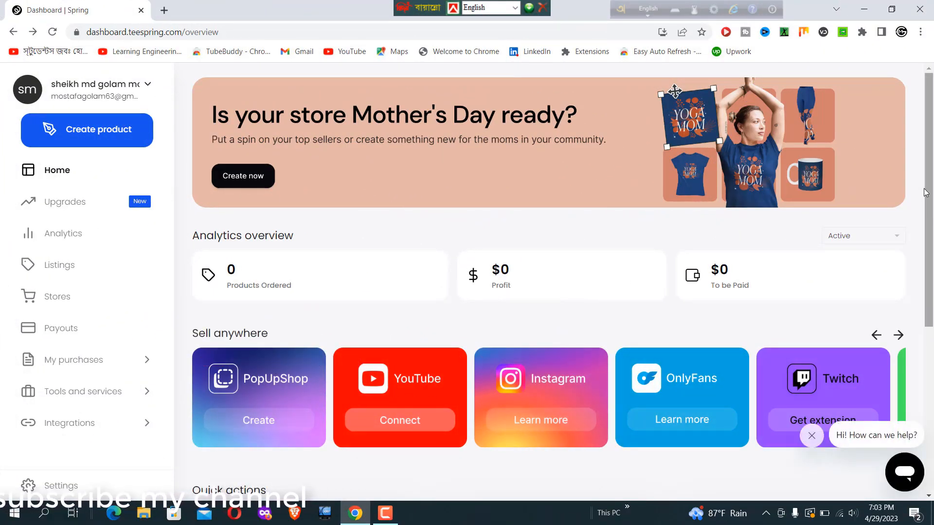
Open the YouTube integration from the dashboard's Sell anywhere section and review its usage and setup instructions.
left_click_drag(928, 193, 932, 263)
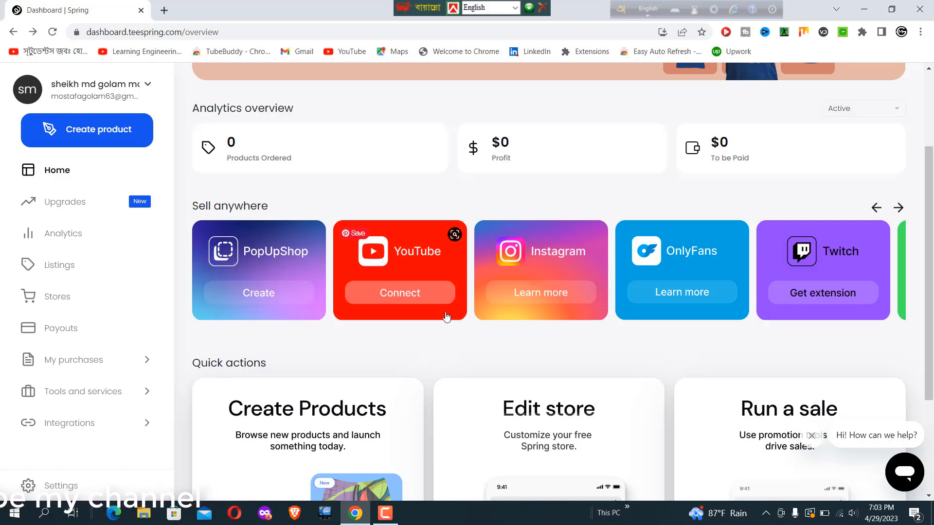
left_click(398, 299)
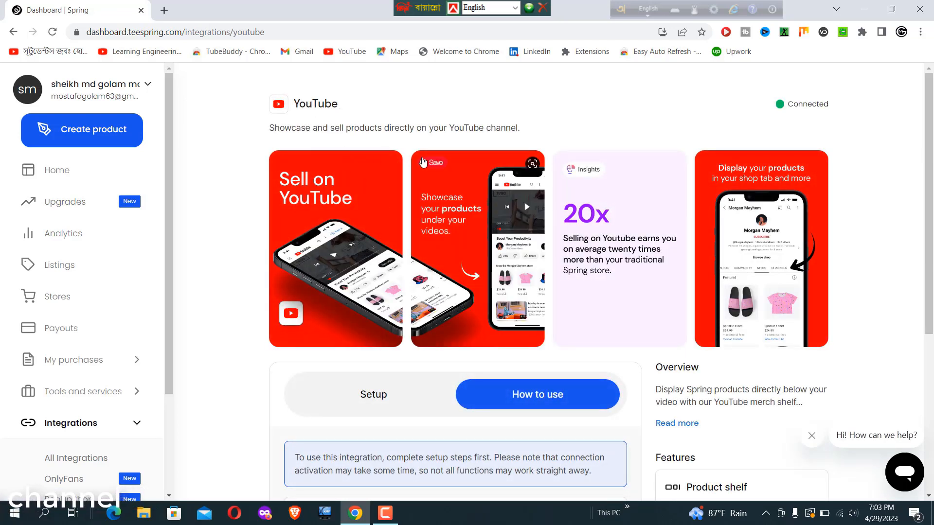
scroll(527, 311, "down", 4)
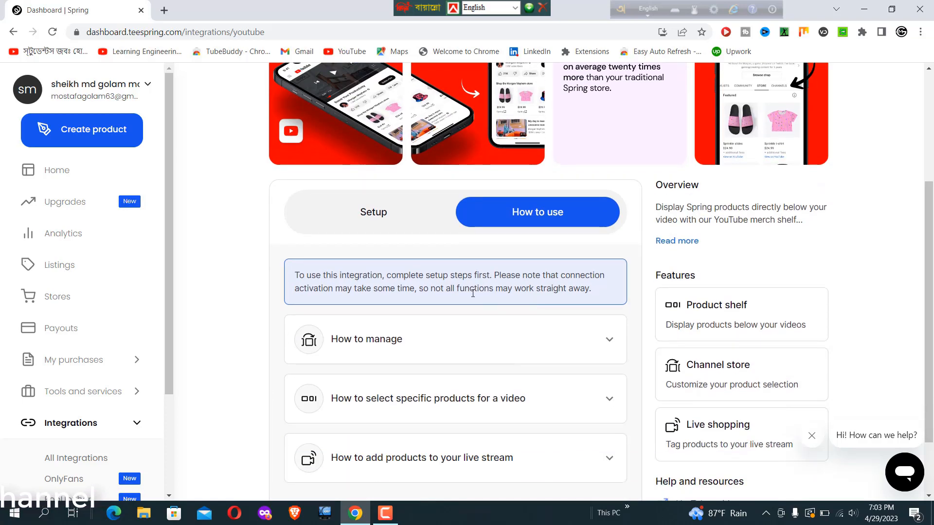
scroll(473, 293, "down", 2)
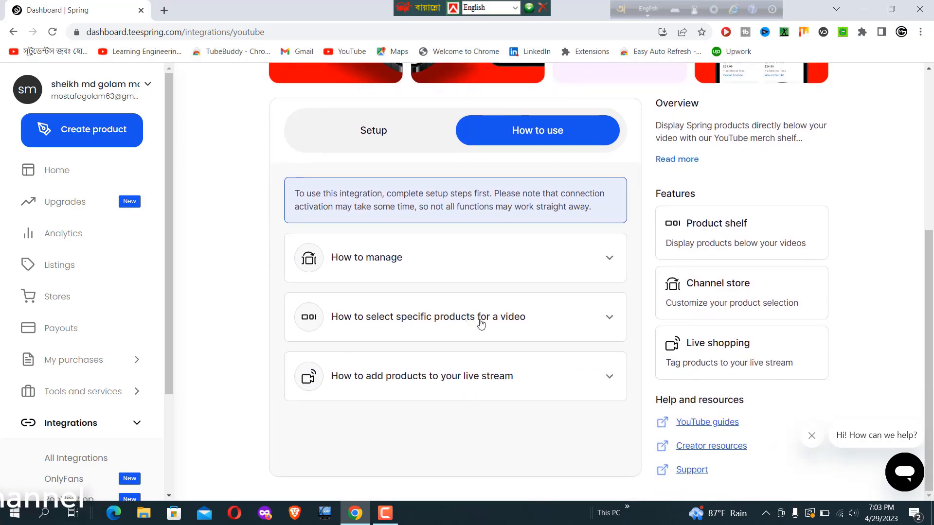
scroll(480, 324, "up", 1)
left_click(373, 194)
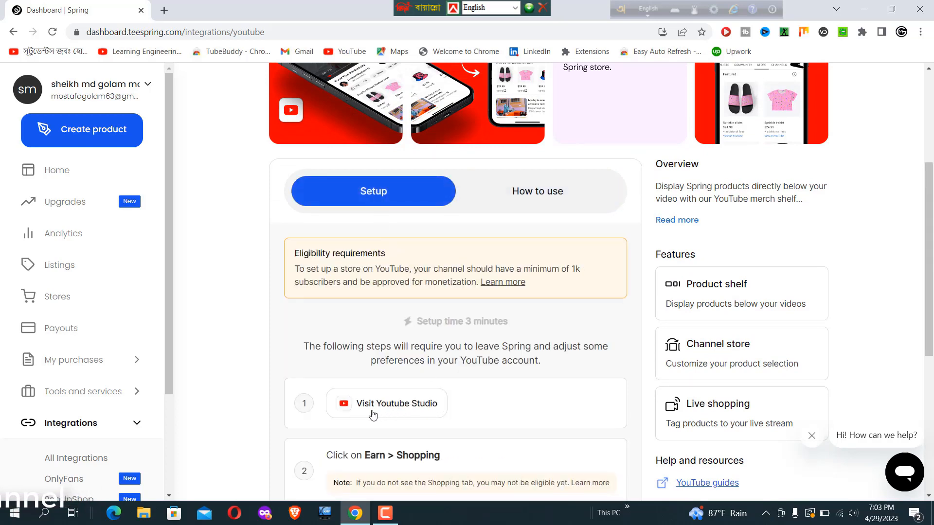
Go to YouTube Studio from the setup instructions and open the Shopping section of the channel's Earn page.
left_click(414, 407)
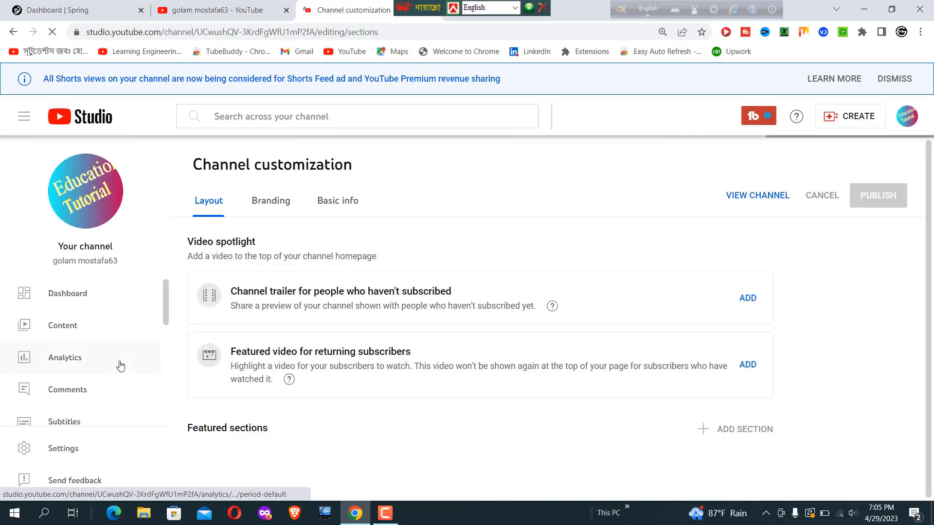
scroll(94, 371, "down", 2)
scroll(70, 423, "down", 1)
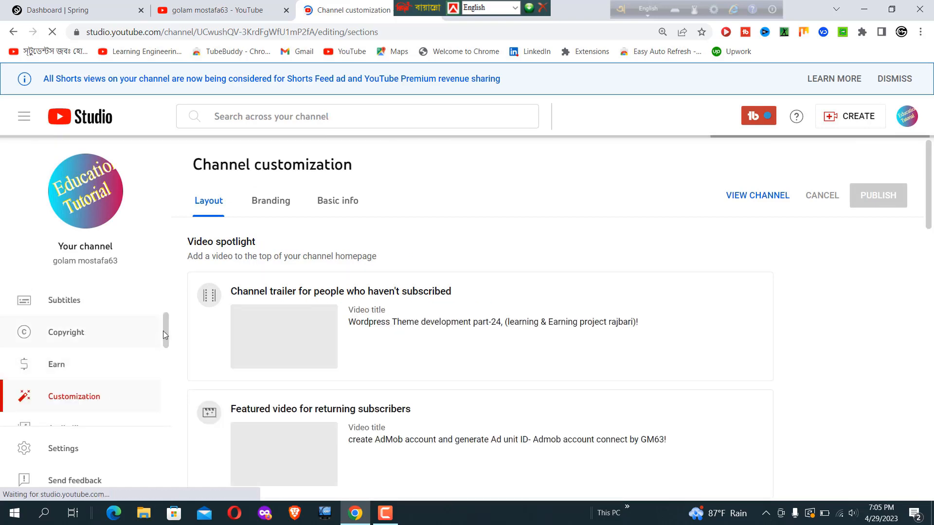
left_click_drag(164, 331, 163, 346)
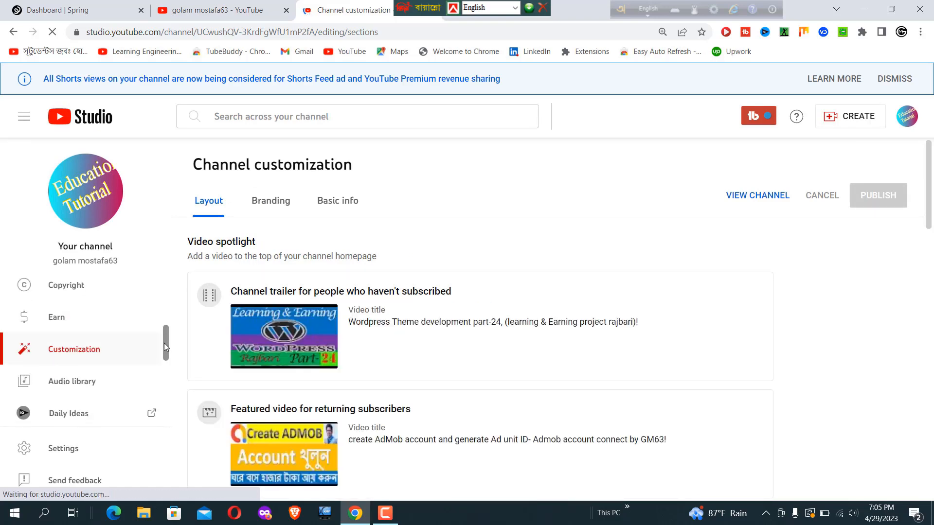
left_click(78, 324)
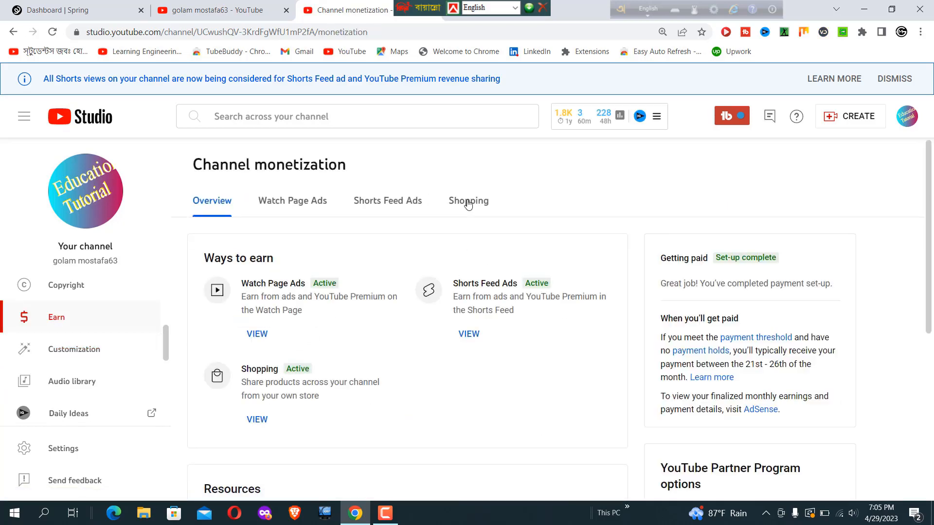
left_click(468, 203)
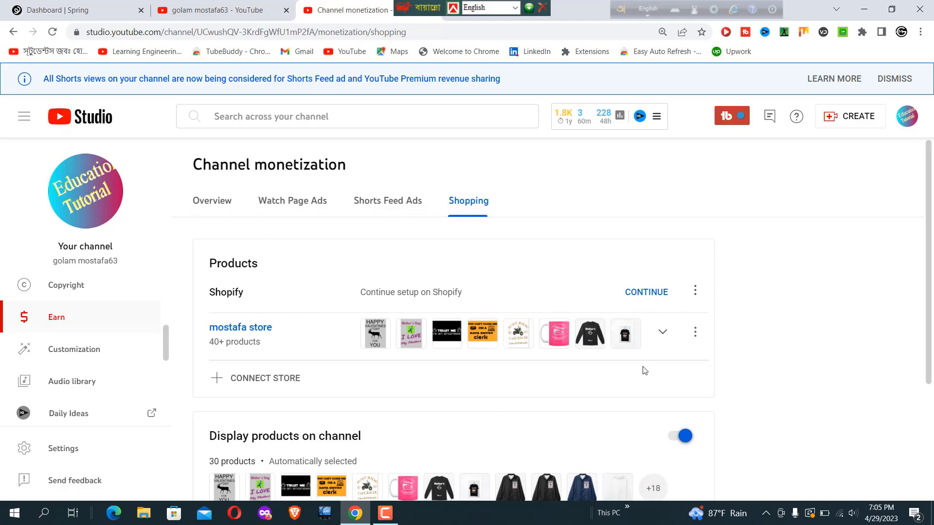
Review the products displayed on the channel and the store tab link, and switch back to the Spring dashboard.
scroll(495, 366, "down", 2)
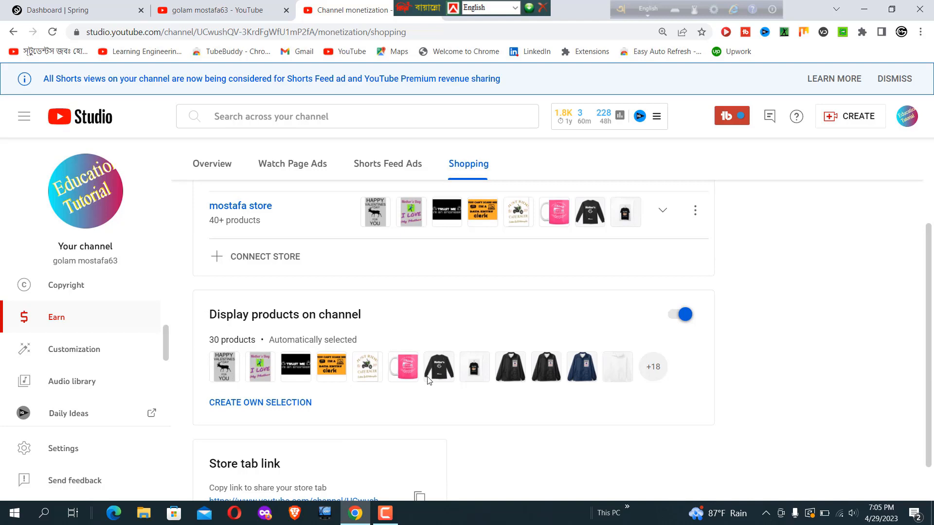
scroll(317, 419, "down", 1)
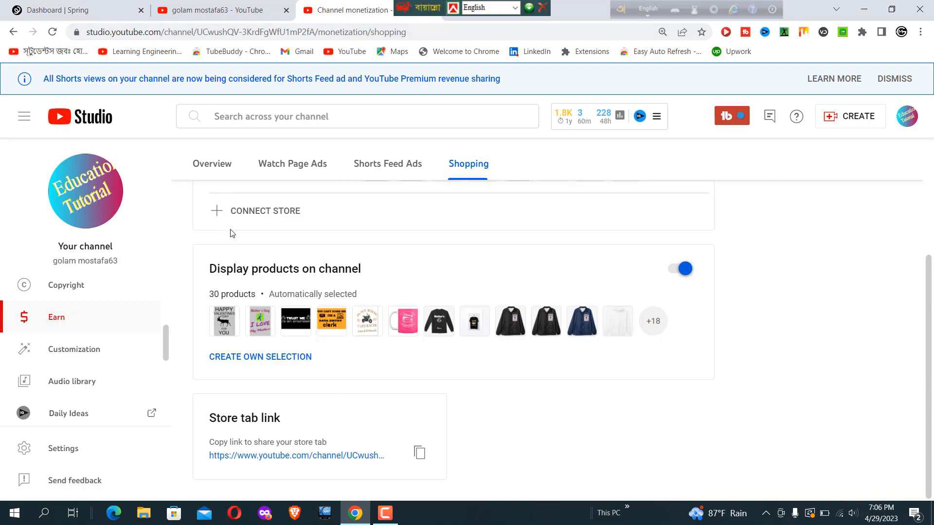
left_click(82, 12)
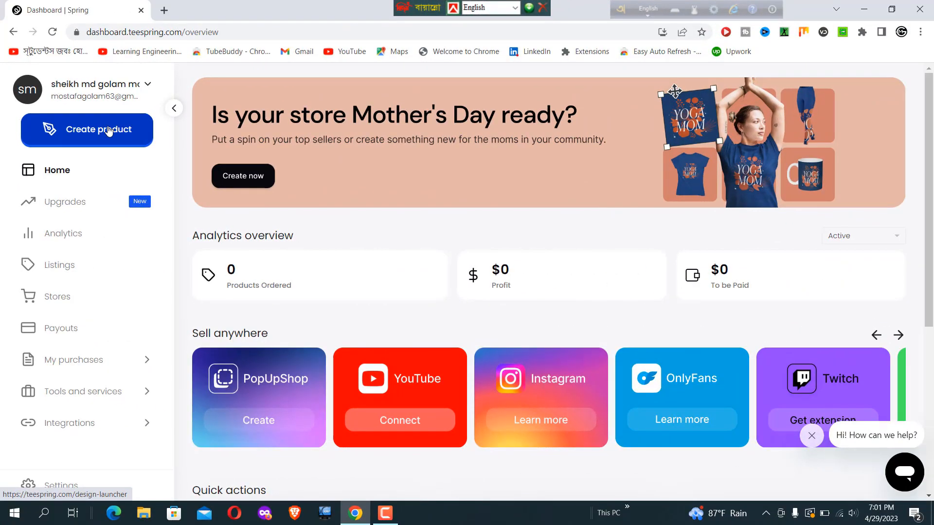
Start creating a product, browse the New Products catalogue and open the Coach Jacket for designing.
left_click(109, 130)
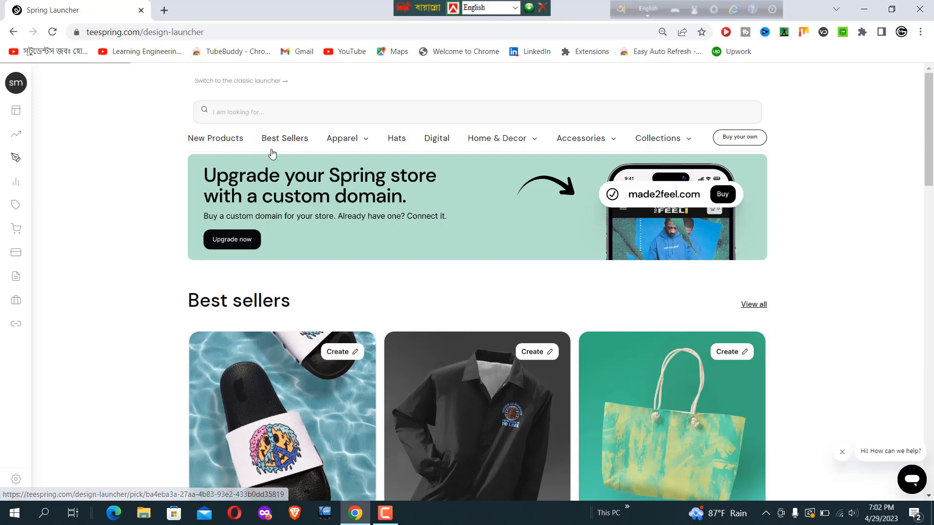
left_click(215, 138)
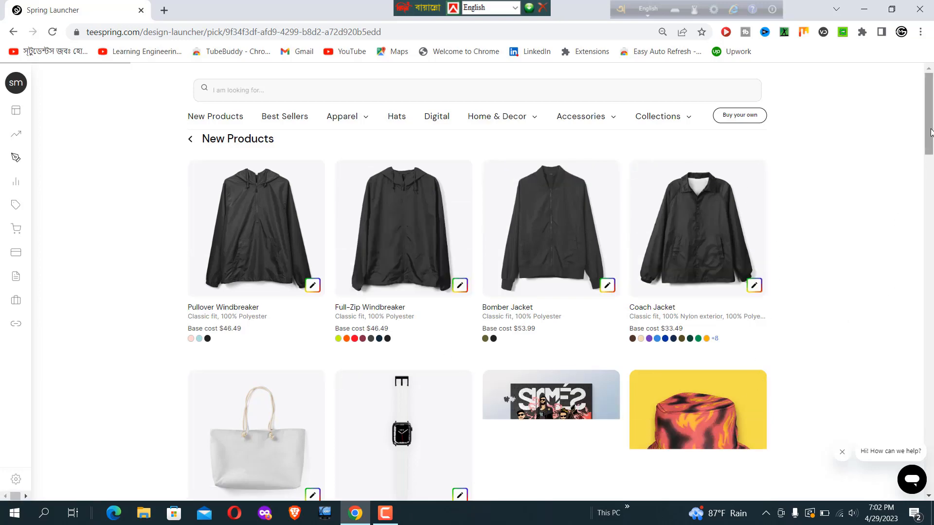
mouse_move(930, 132)
left_mouse_down()
mouse_move(931, 177)
mouse_move(931, 132)
left_mouse_up()
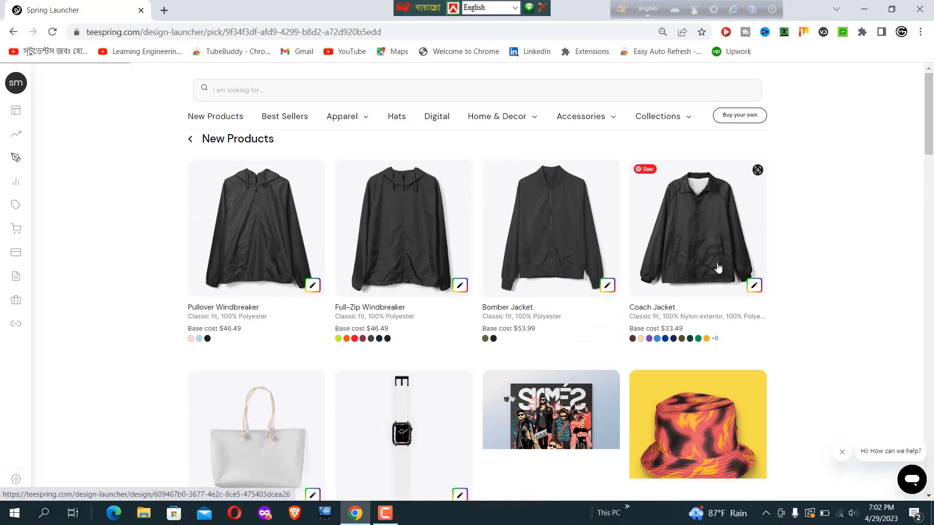
left_click(755, 286)
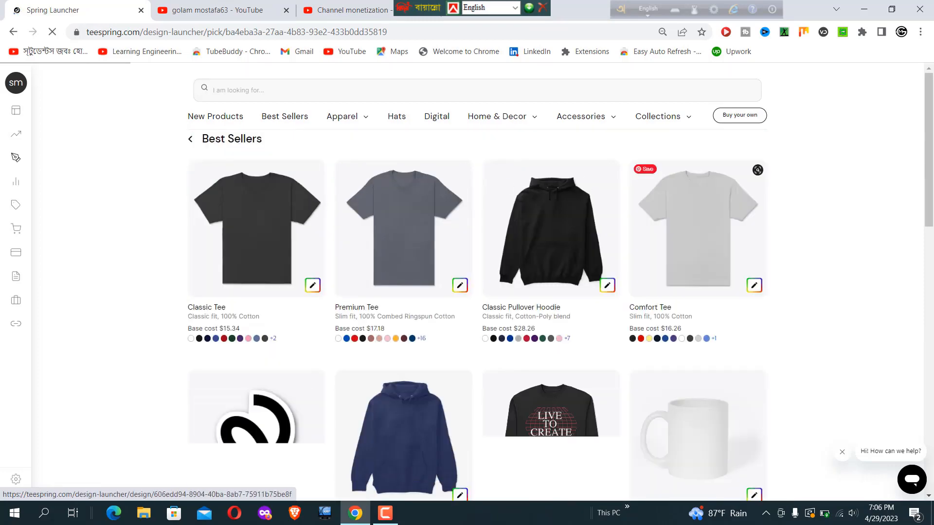
Open the Classic Pullover Hoodie from Best Sellers for designing and add black, navy, red and purple as product colors.
left_click_drag(928, 146, 933, 116)
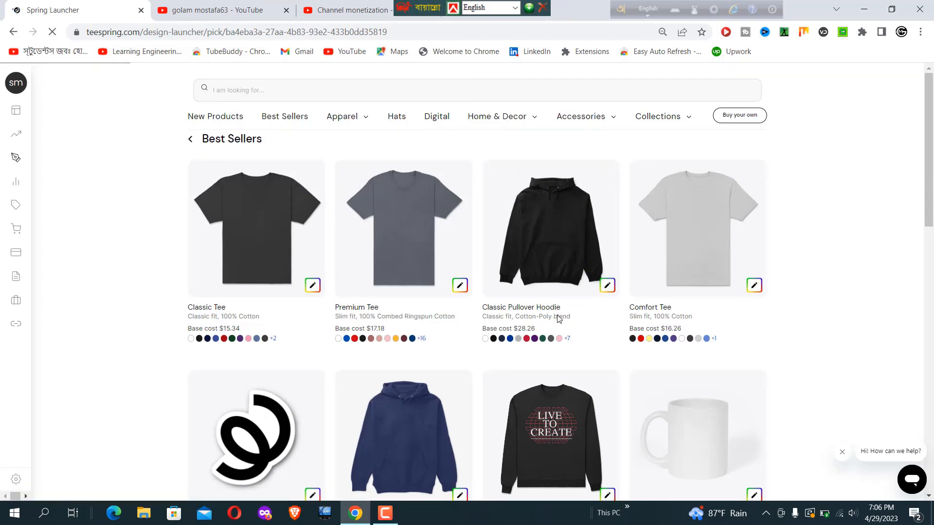
left_click(607, 286)
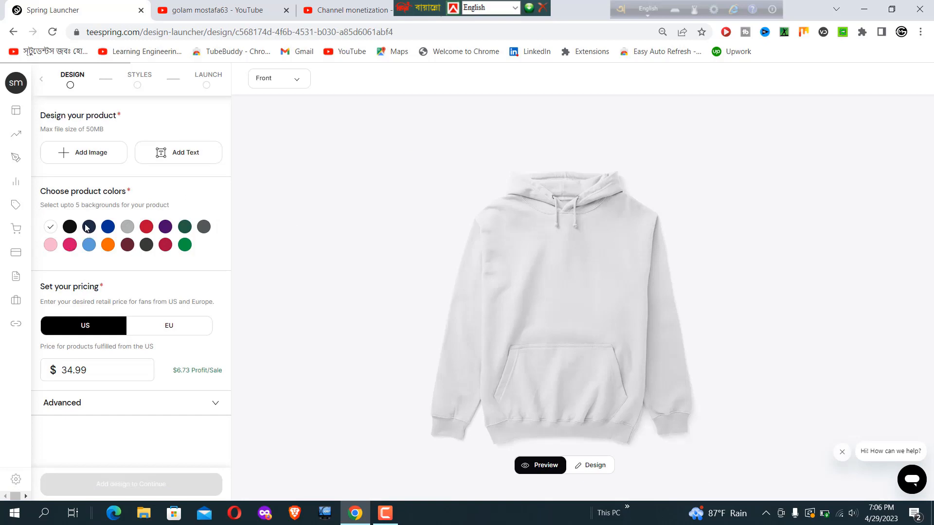
left_click(70, 227)
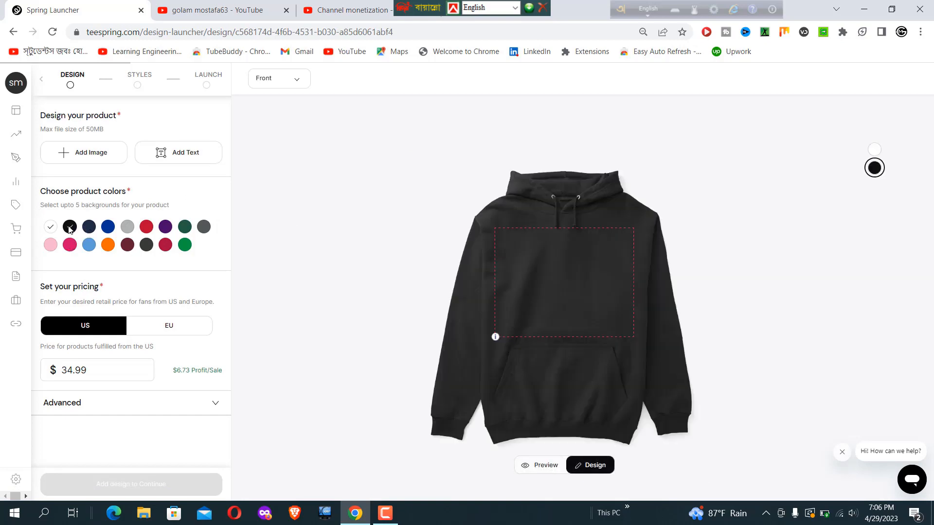
left_click(89, 228)
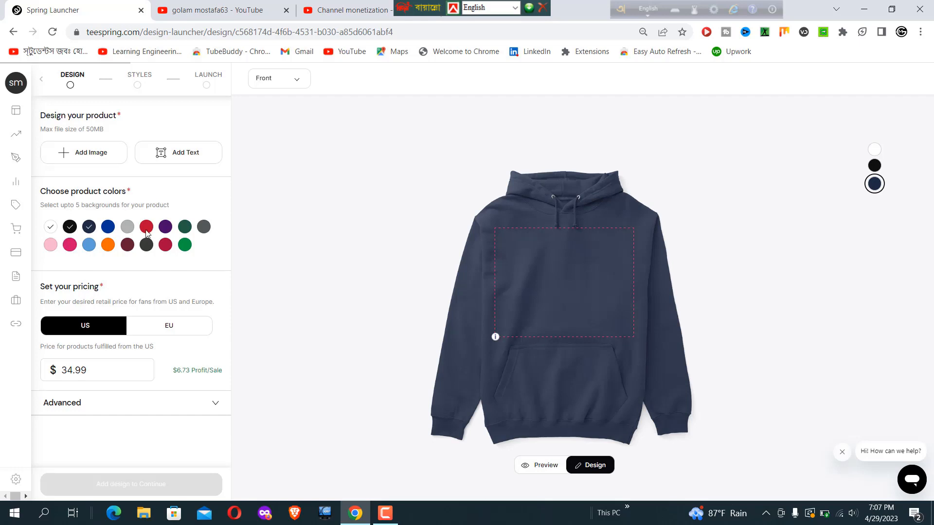
left_click(147, 228)
left_click(166, 228)
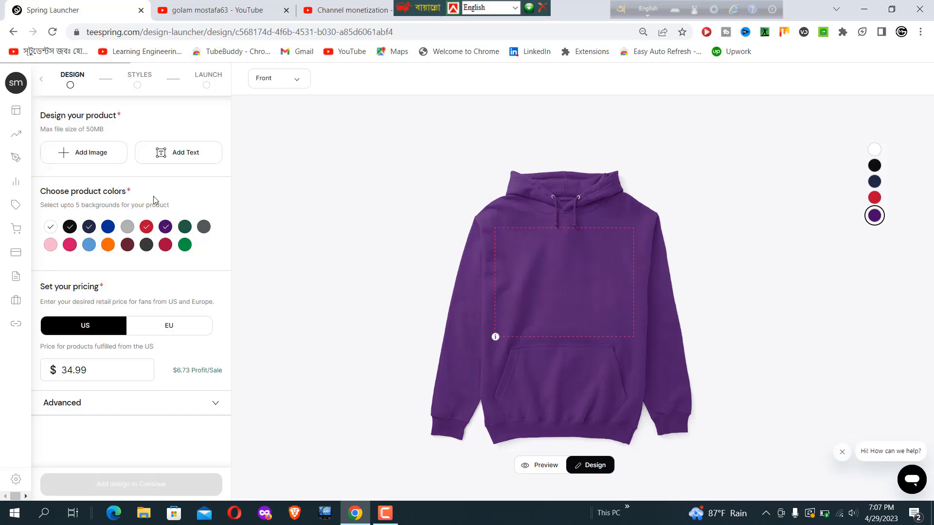
Return to Best Sellers, open the Classic Tee for designing and add black as a product color.
left_click(13, 31)
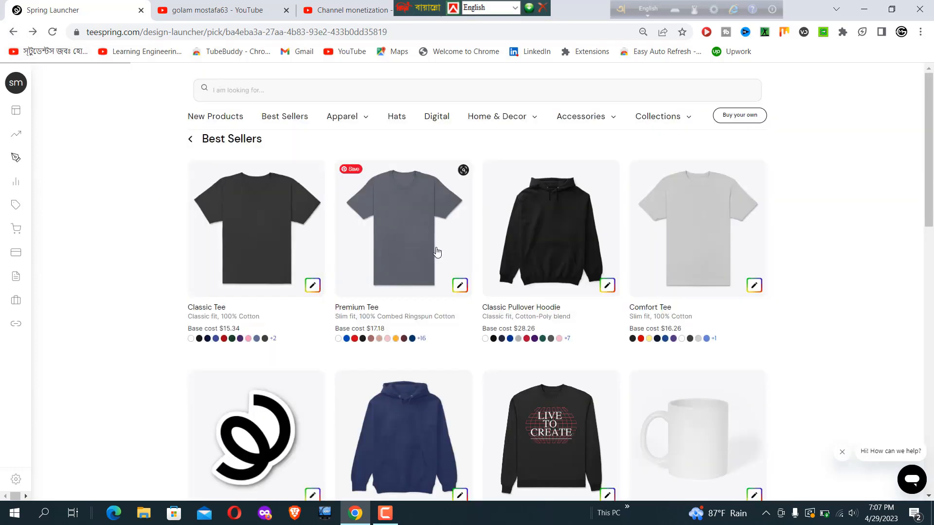
left_click(244, 231)
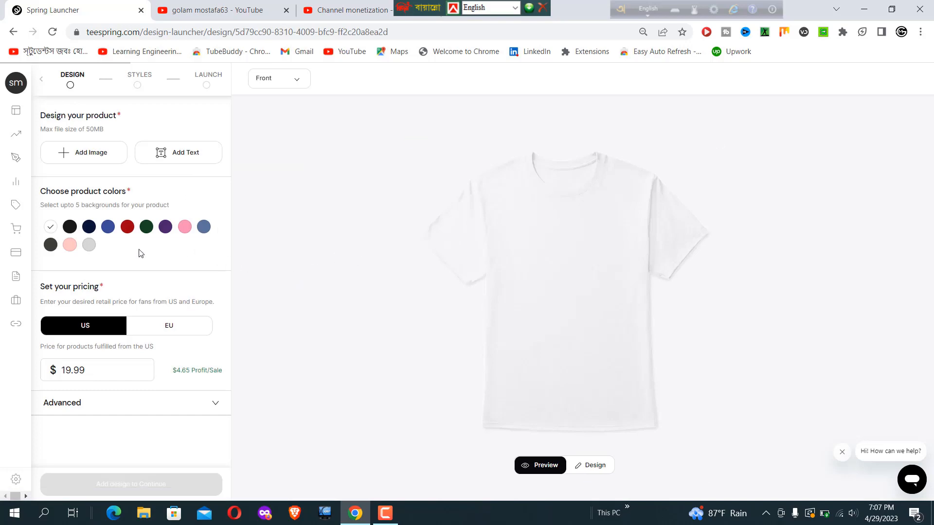
left_click(70, 227)
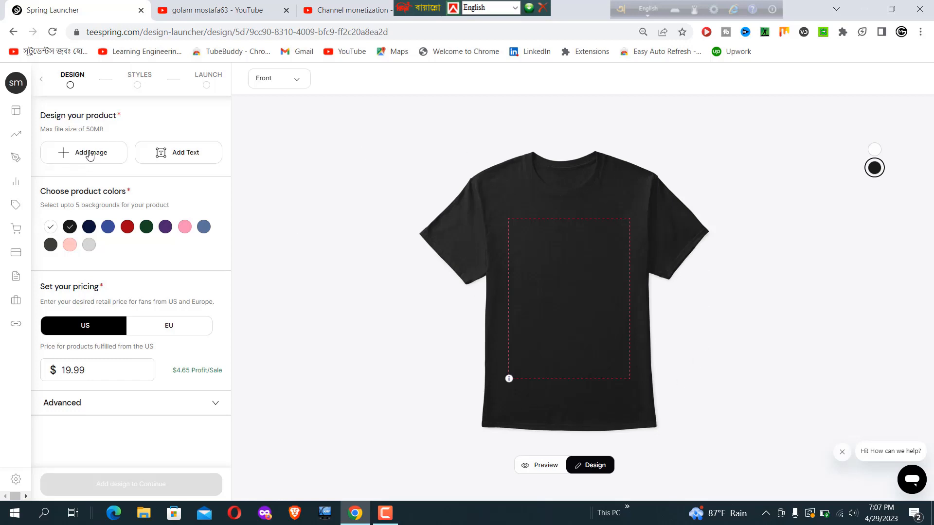
left_click(188, 154)
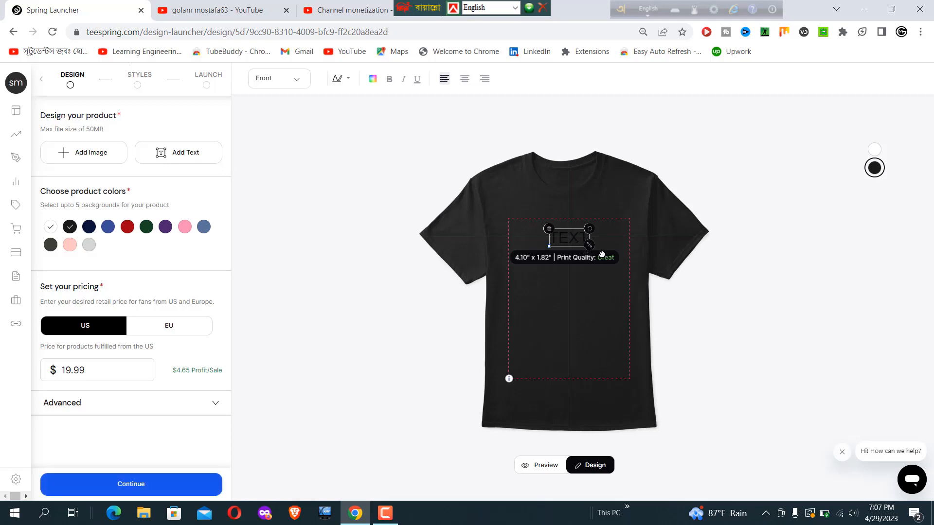
left_click_drag(602, 254, 628, 272)
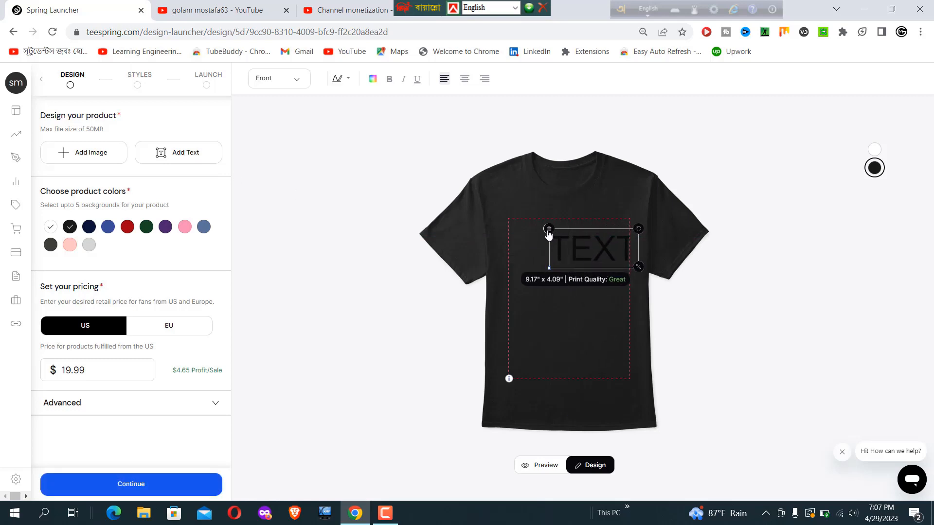
left_click(548, 230)
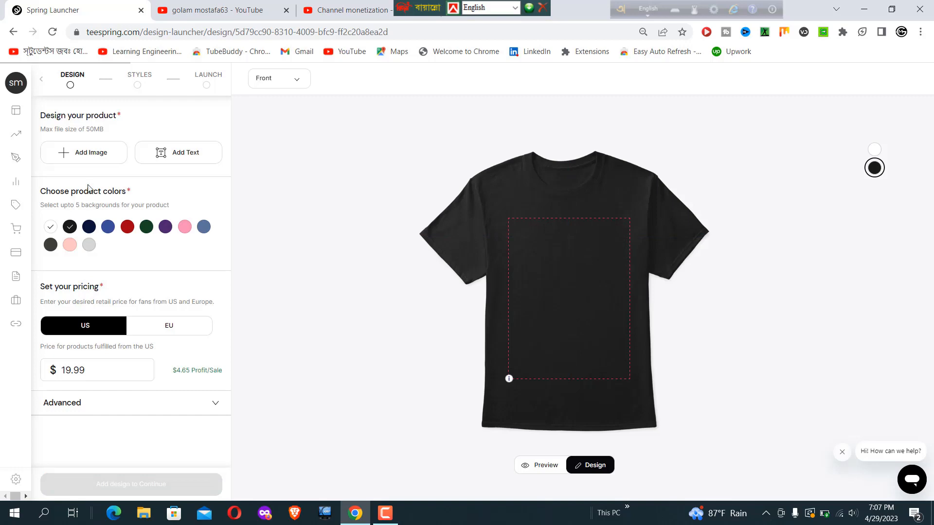
Add a text element to the front of the black tee and enlarge it to about 8.4 by 3.8 inches.
left_click(178, 154)
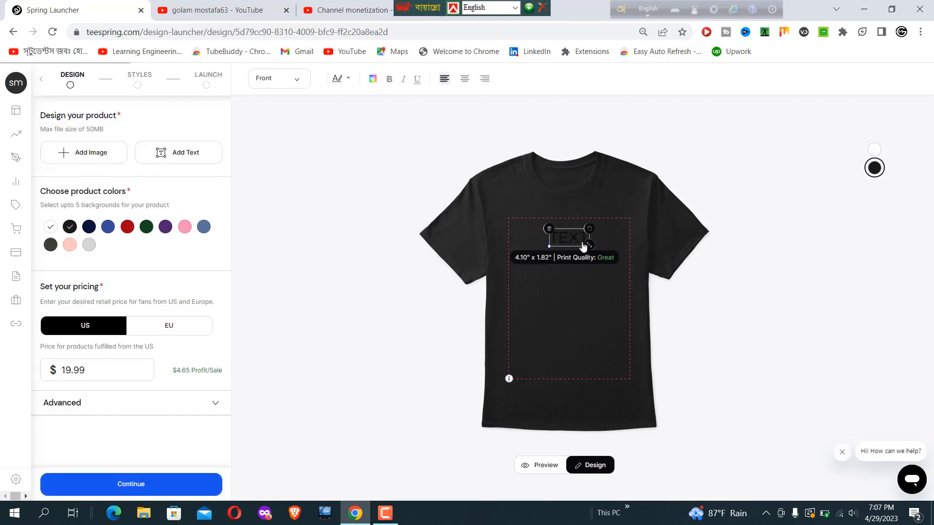
left_click_drag(590, 246, 631, 263)
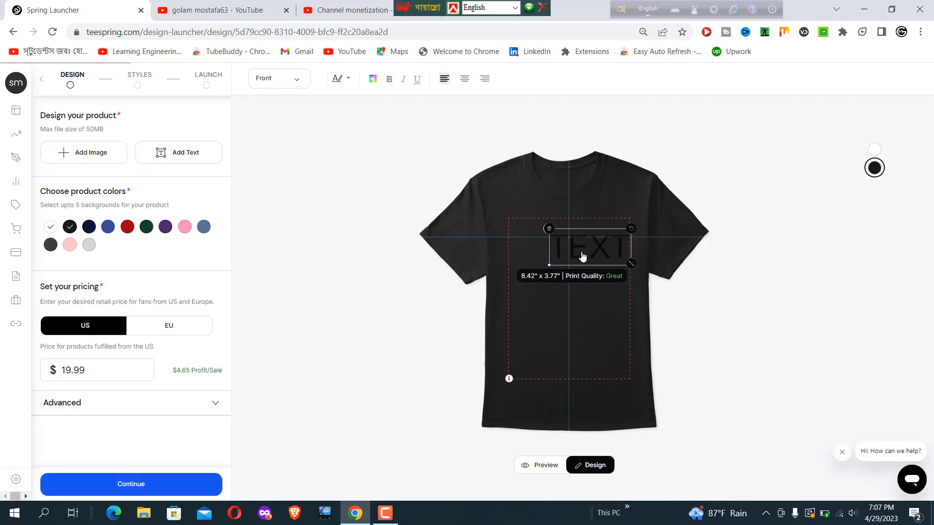
Replace the placeholder wording of the text element with "AD TEXT".
left_click(581, 252)
left_click(581, 251)
left_click(581, 251)
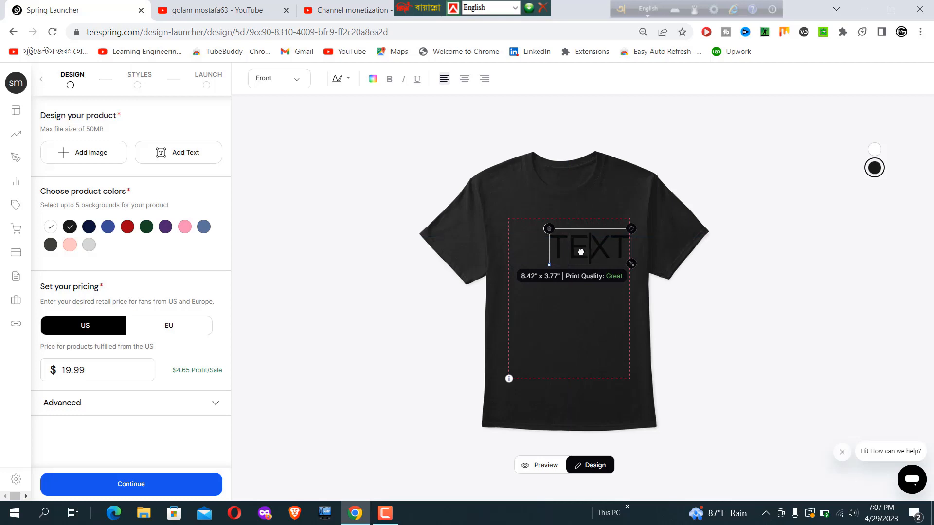
type("AD")
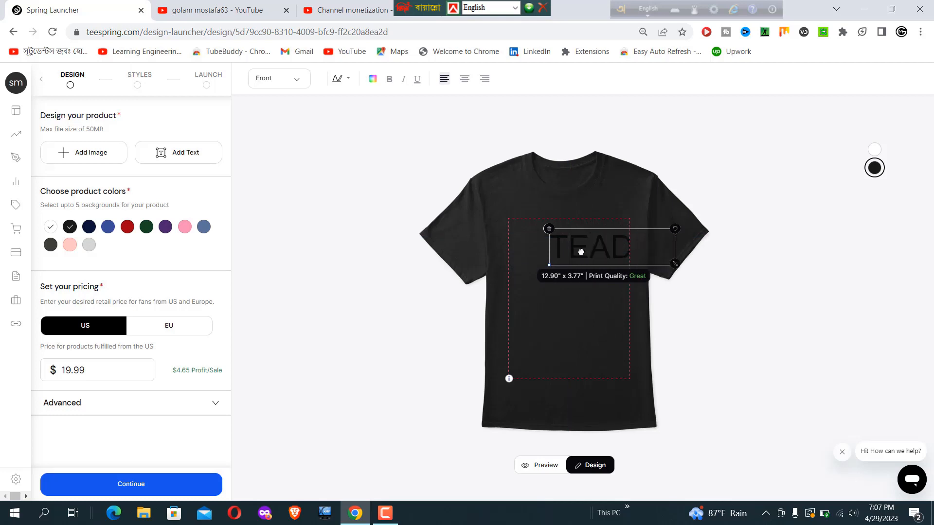
key("BackSpace")
key("BackSpace")
key("BackSpace")
key("BackSpace")
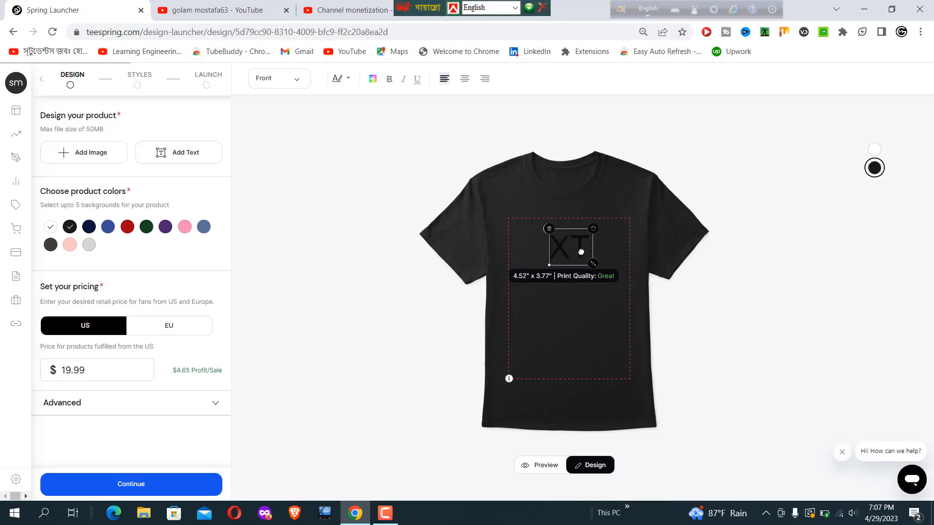
double_click(572, 247)
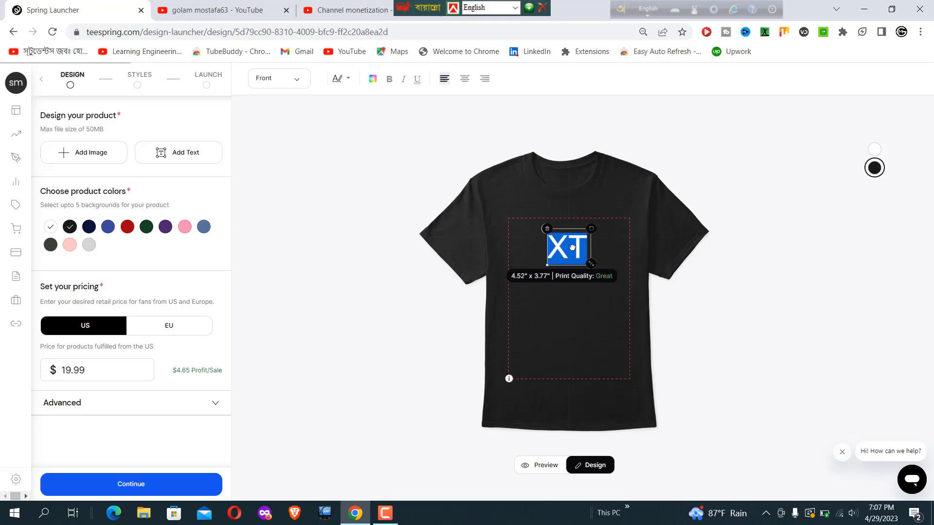
type("AD")
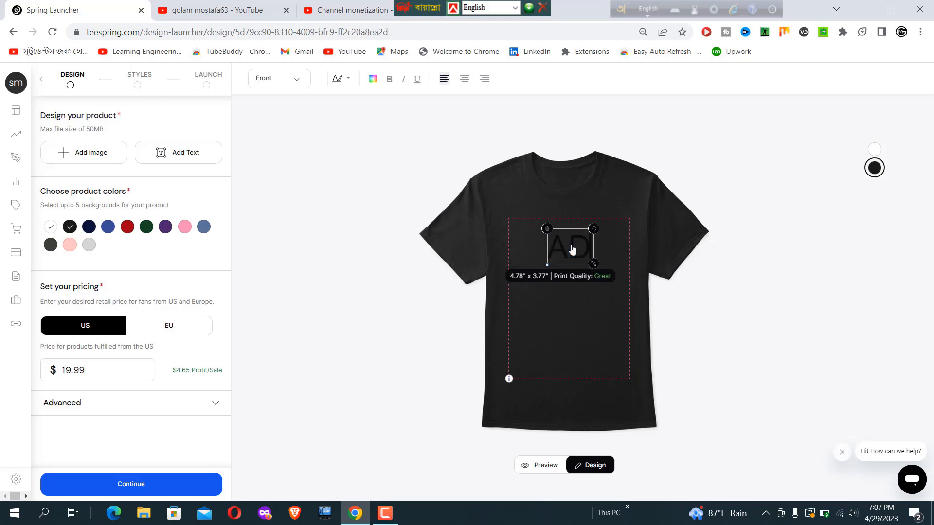
type(" T")
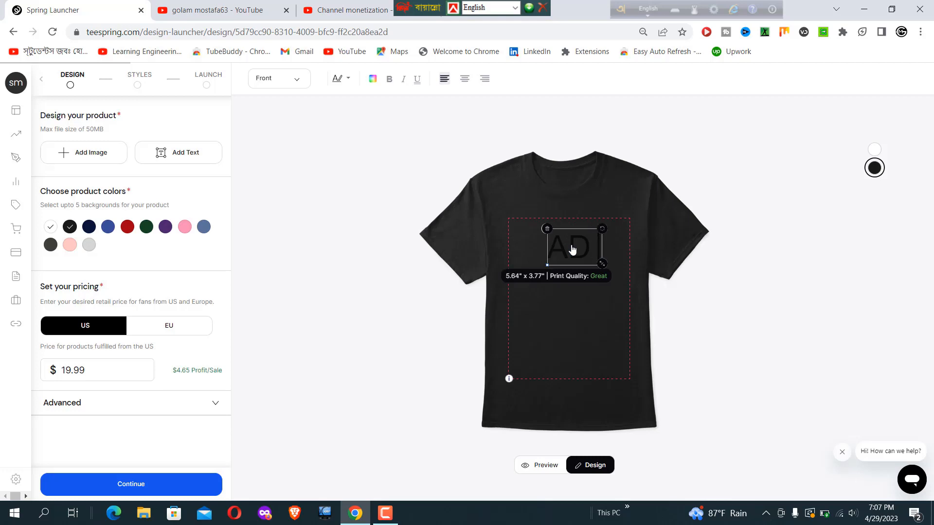
type("EXT")
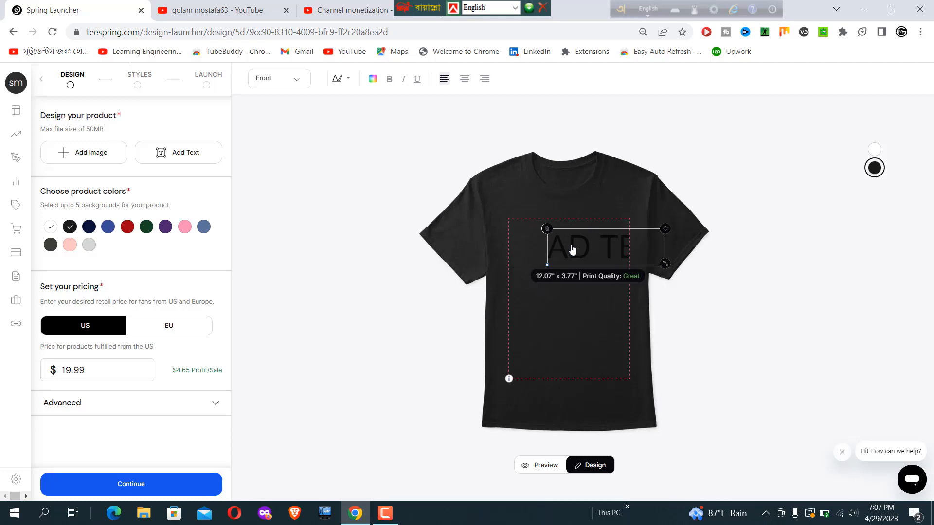
Color the whole AD TEXT lettering, trying light grey and red, and settle on light grey C8C8C8.
key("shift+Left")
key("shift+Left")
key("shift+Left")
key("shift+Left")
key("shift+Left")
key("shift+Left")
key("shift+Left")
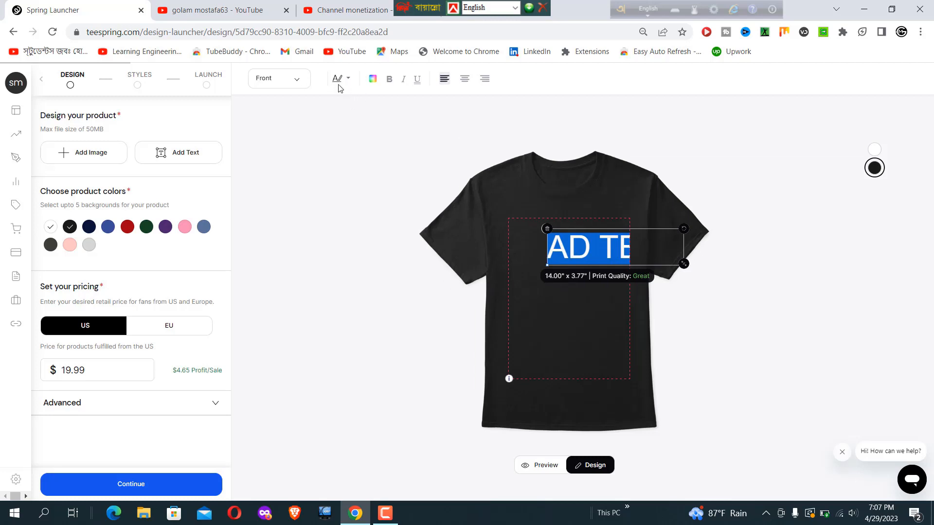
left_click(377, 86)
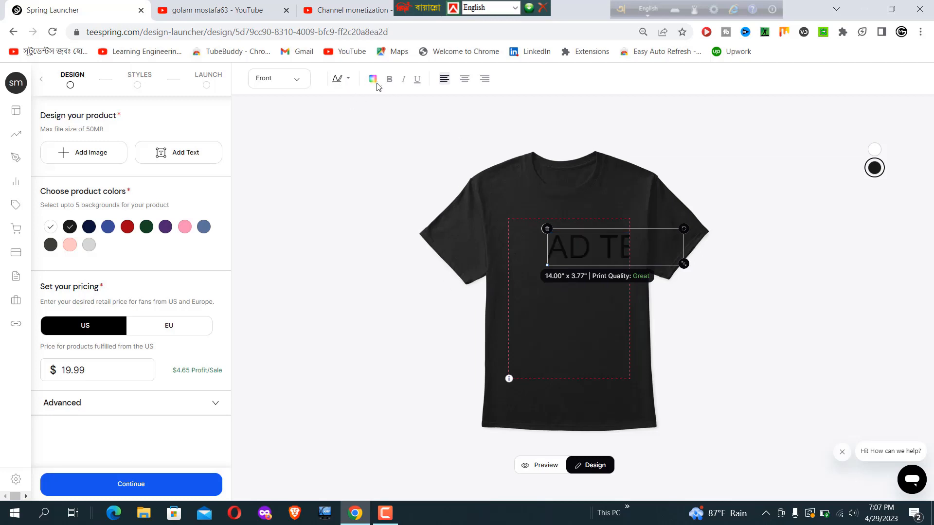
left_click(373, 83)
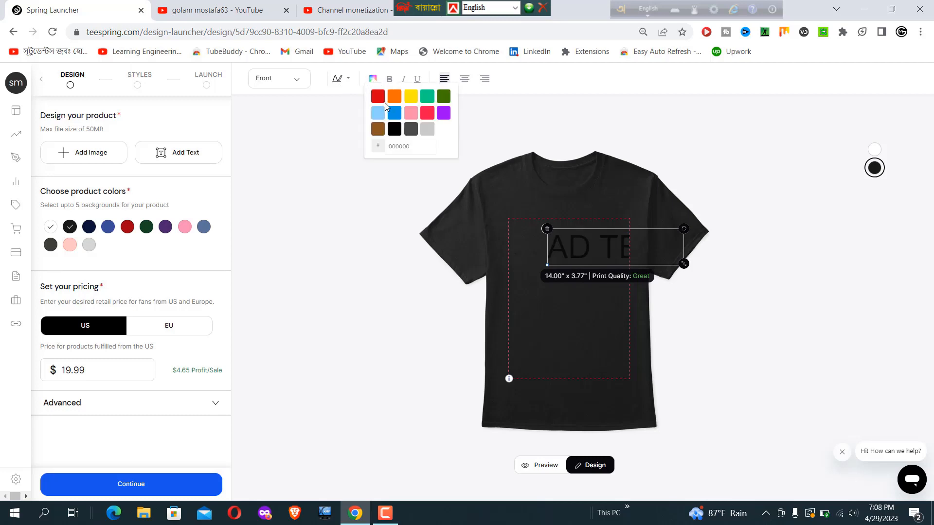
left_click(427, 129)
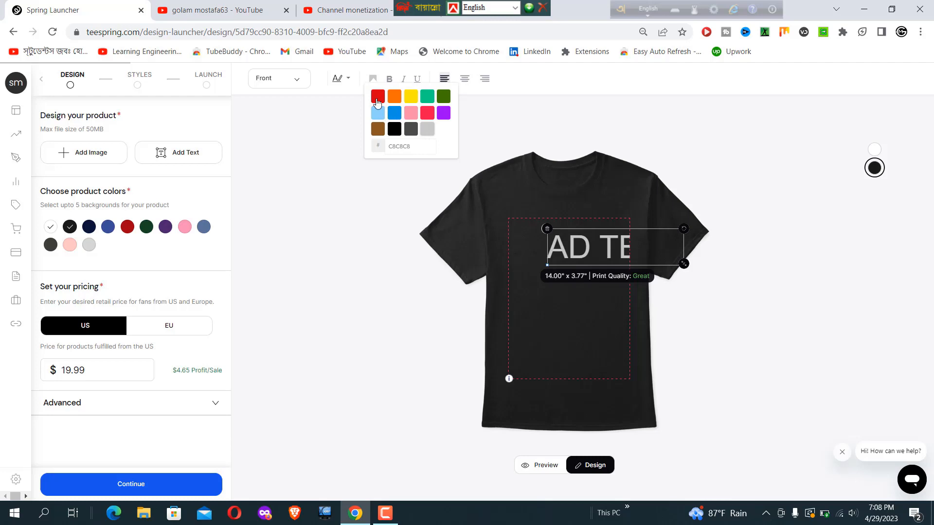
left_click(377, 95)
left_click(427, 129)
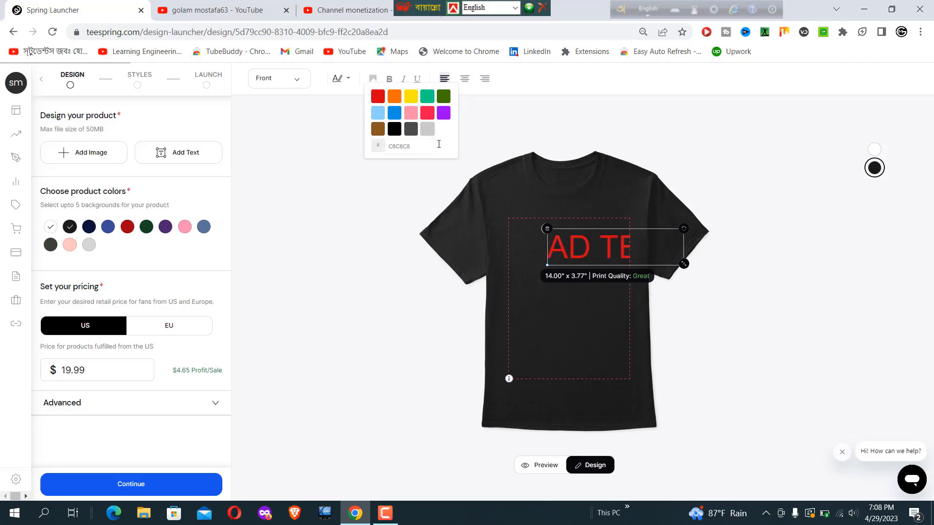
left_click(669, 268)
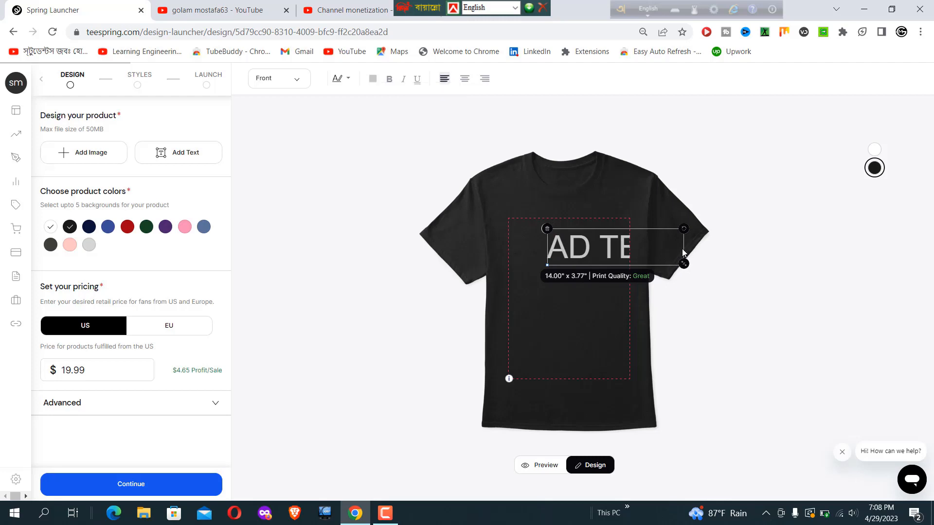
Shrink the AD TEXT element to about 11.4 by 3.1 inches and move it inside the tee's print area.
left_click_drag(683, 264, 658, 256)
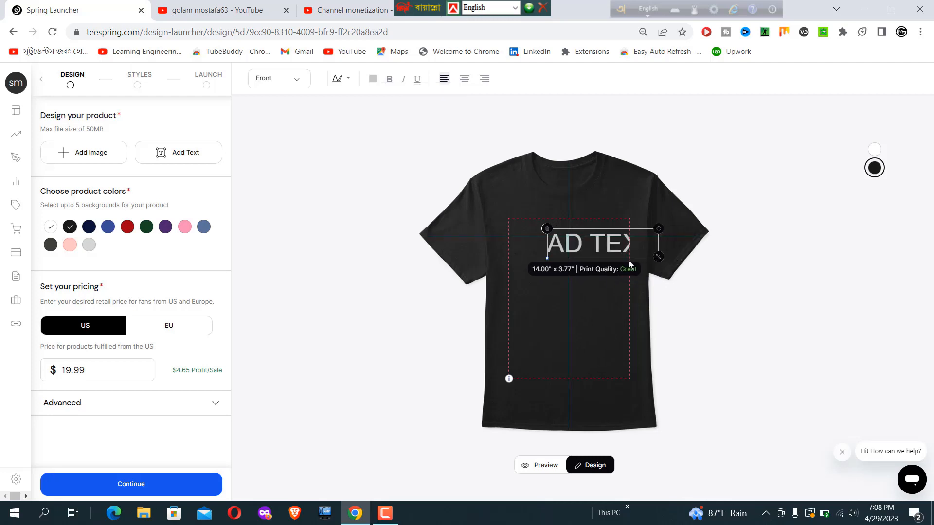
left_click_drag(598, 253, 563, 263)
left_click(558, 313)
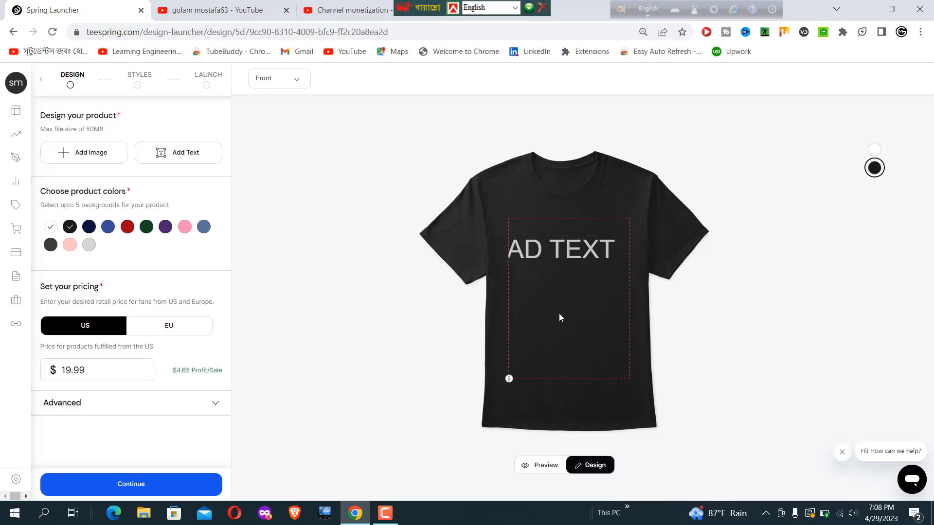
left_click(525, 250)
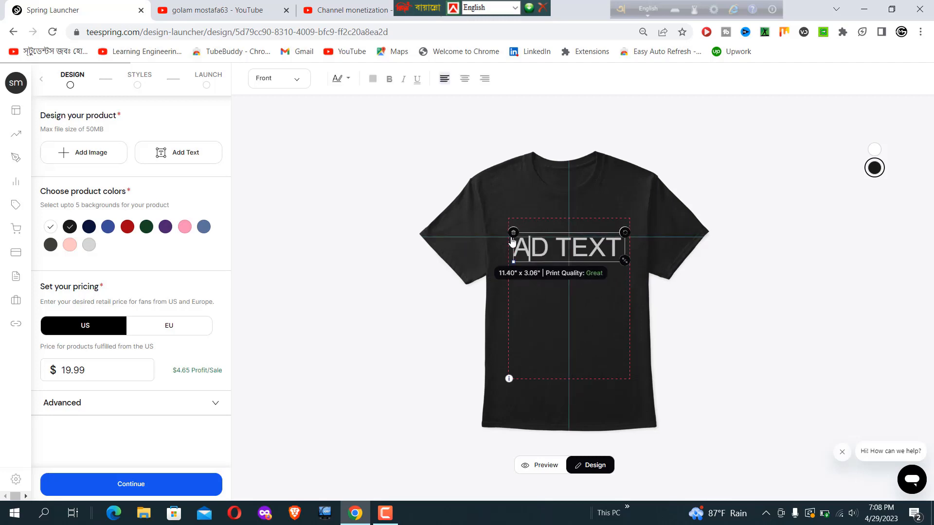
Upload the 000 logo image from the Desktop onto the tee's front and delete it again.
left_click(87, 155)
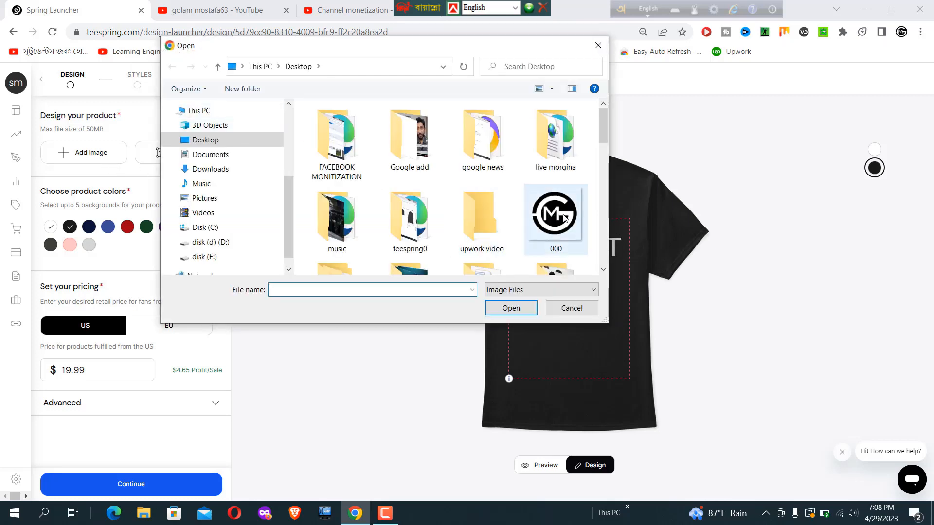
left_click(562, 245)
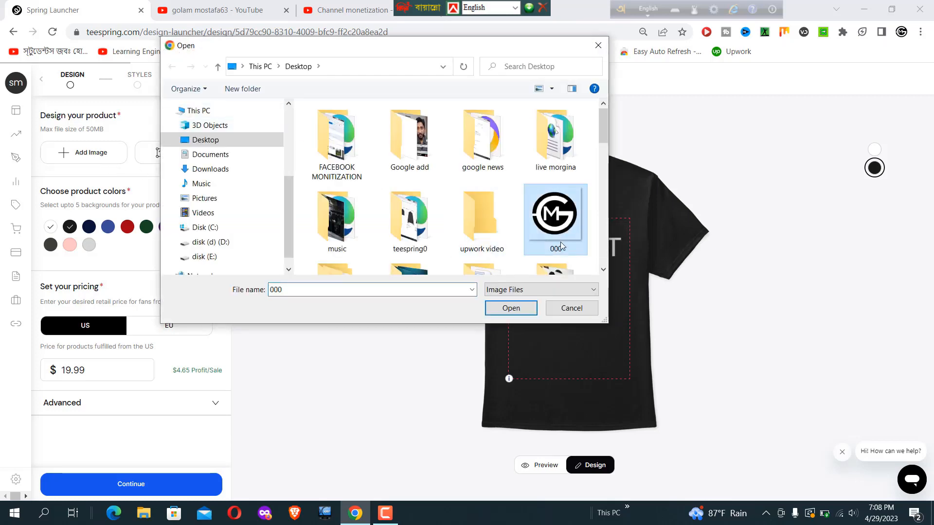
left_click(512, 310)
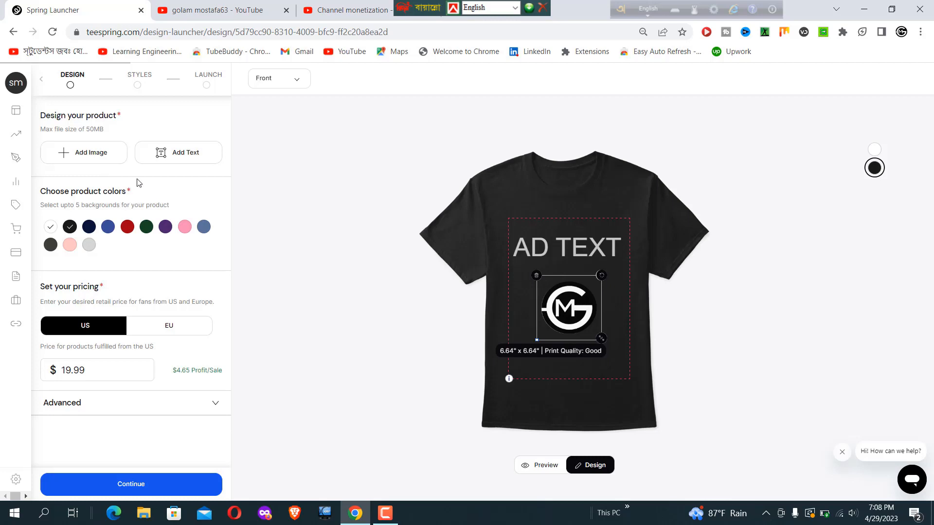
key("Delete")
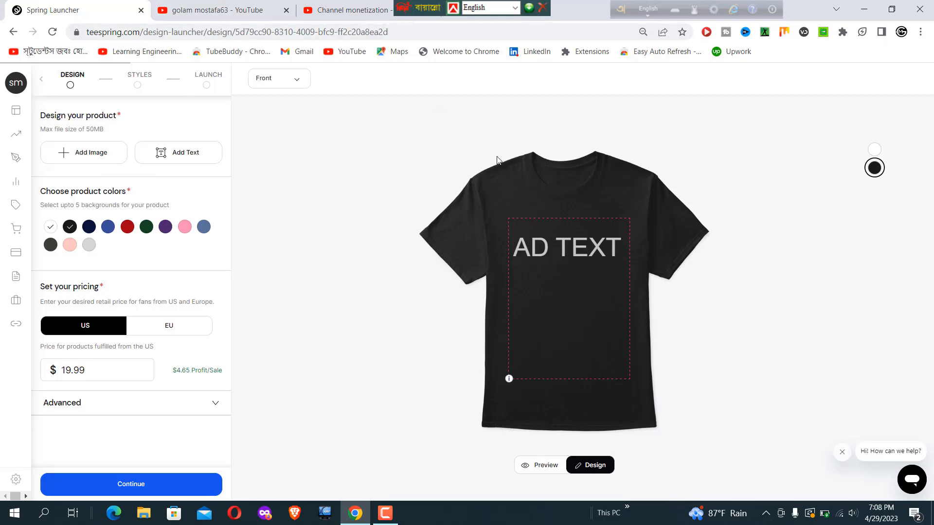
Delete the AD TEXT element from the front of the tee.
double_click(554, 260)
key("Delete")
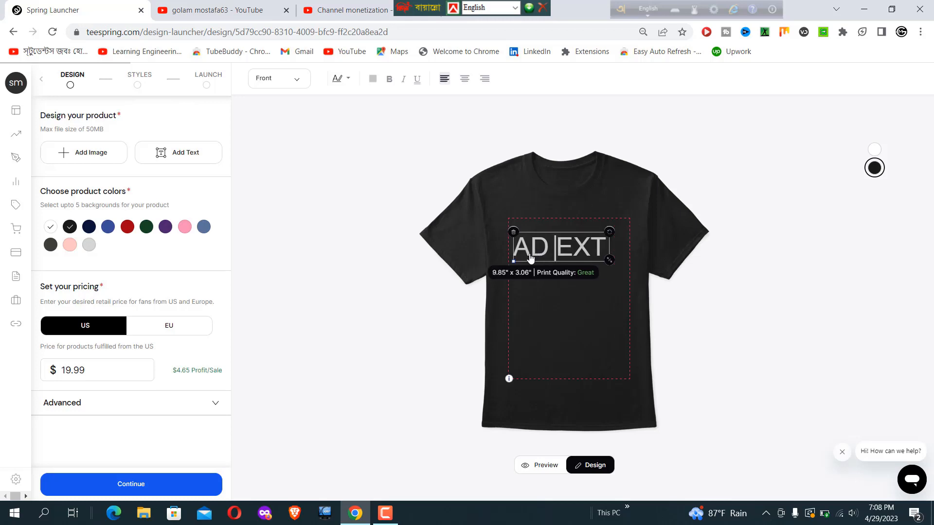
left_click(513, 233)
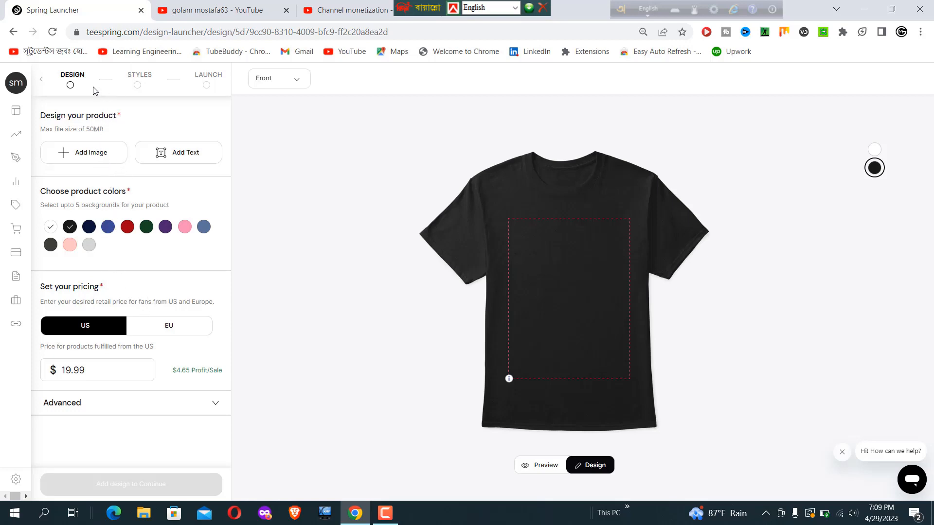
Upload the fishing artwork file "png" from folder 3 of "my tutorial T-shirt" onto the tee's front.
left_click(87, 156)
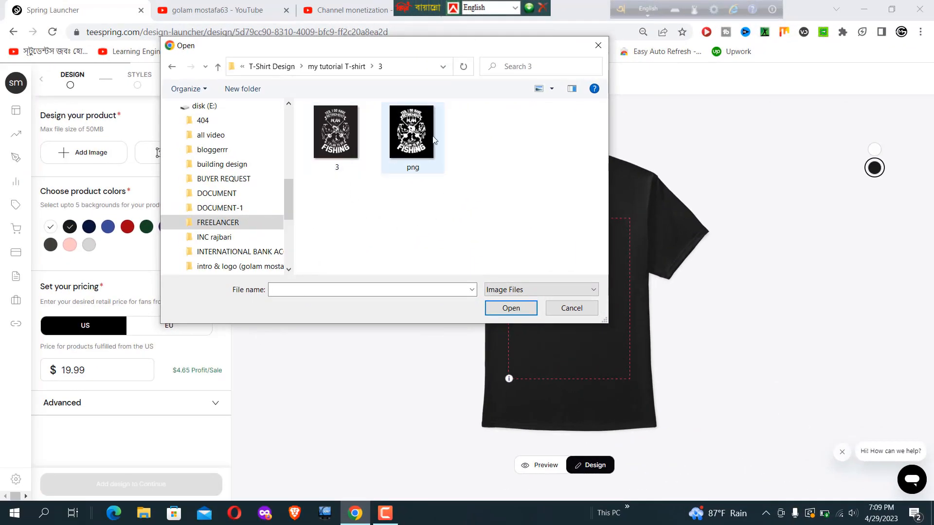
left_click(387, 146)
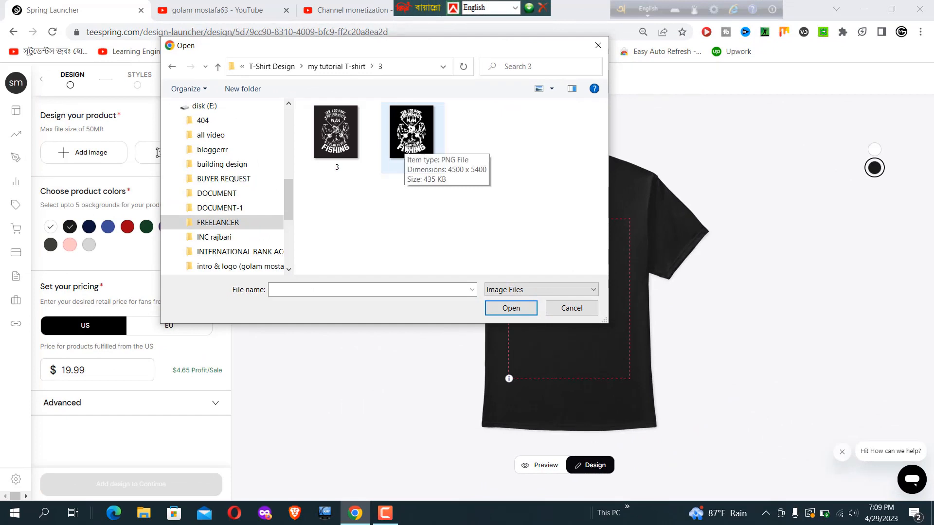
left_click(389, 145)
left_click(494, 310)
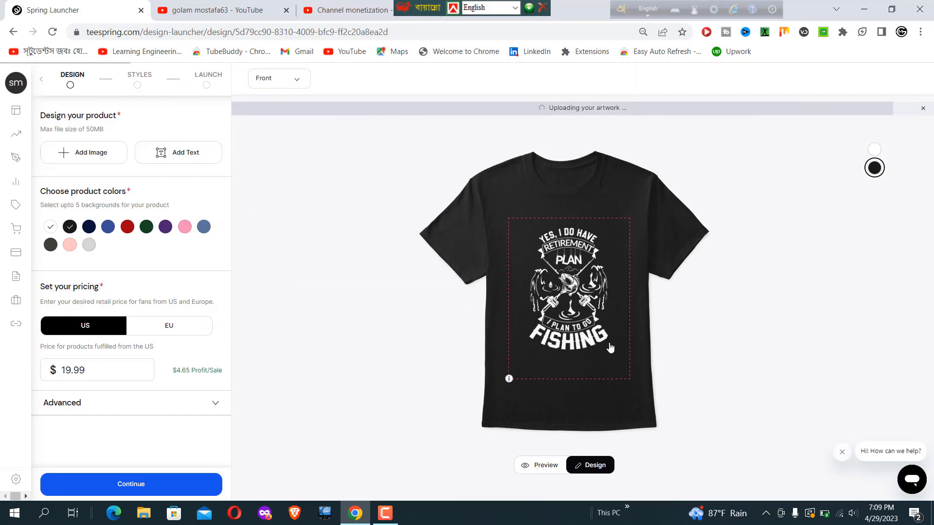
Enlarge the fishing artwork to about 14.2 by 17.1 inches and center it horizontally over the print area.
left_click(580, 306)
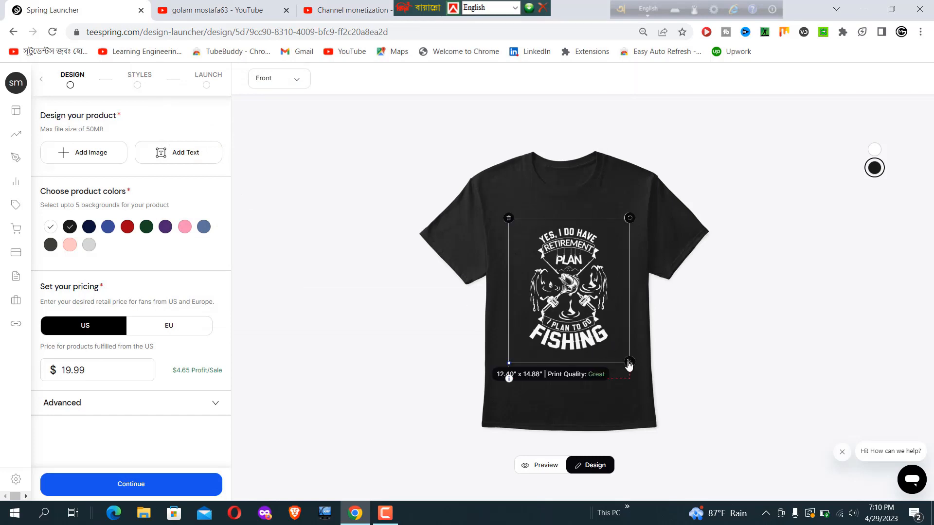
left_click_drag(629, 363, 653, 421)
left_click_drag(590, 345, 574, 302)
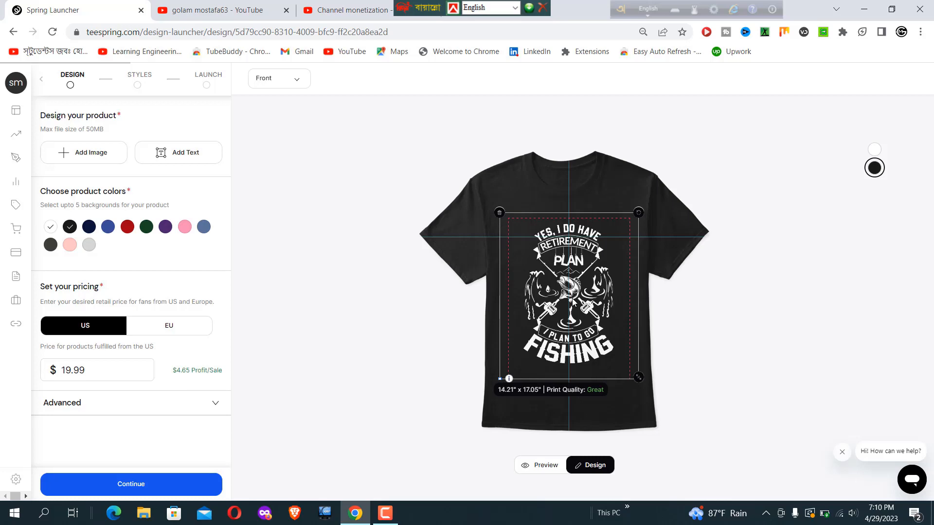
left_click_drag(573, 302, 578, 306)
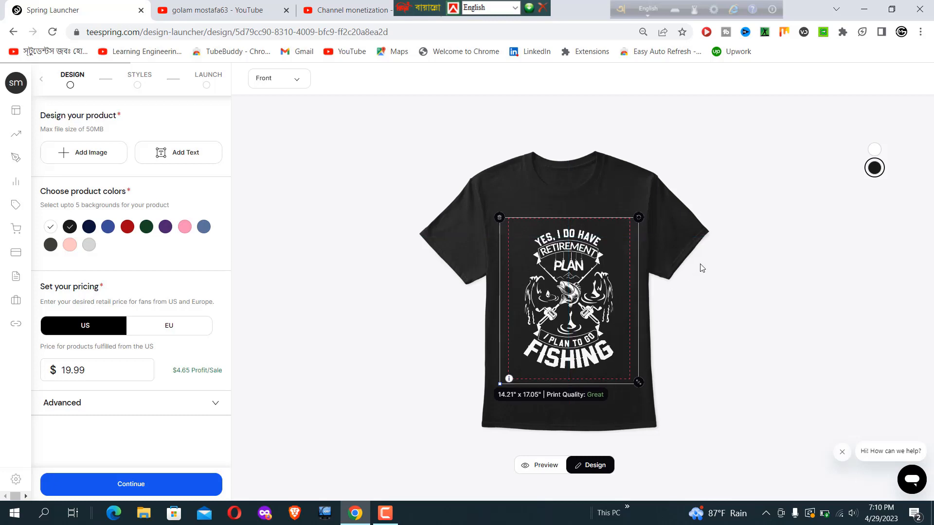
left_click(713, 297)
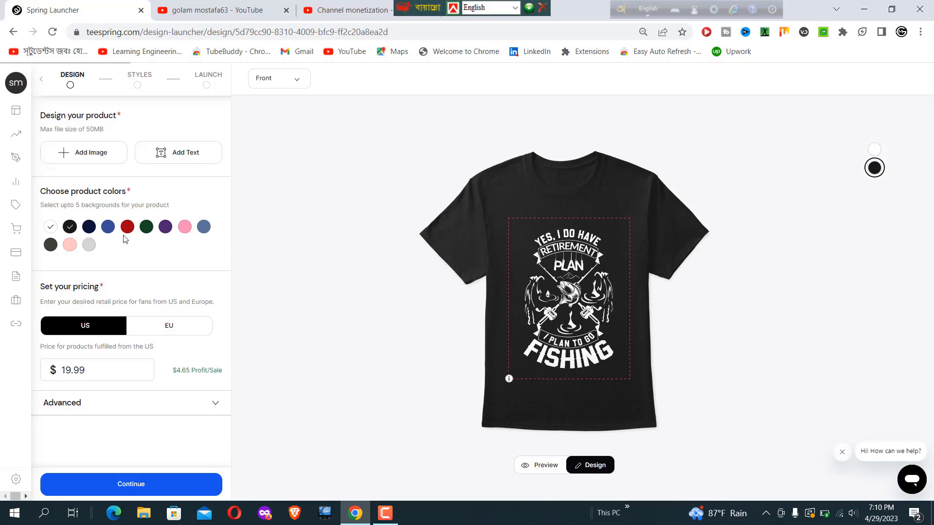
Add navy, royal blue and red to the product colors.
left_click(92, 227)
left_click(108, 228)
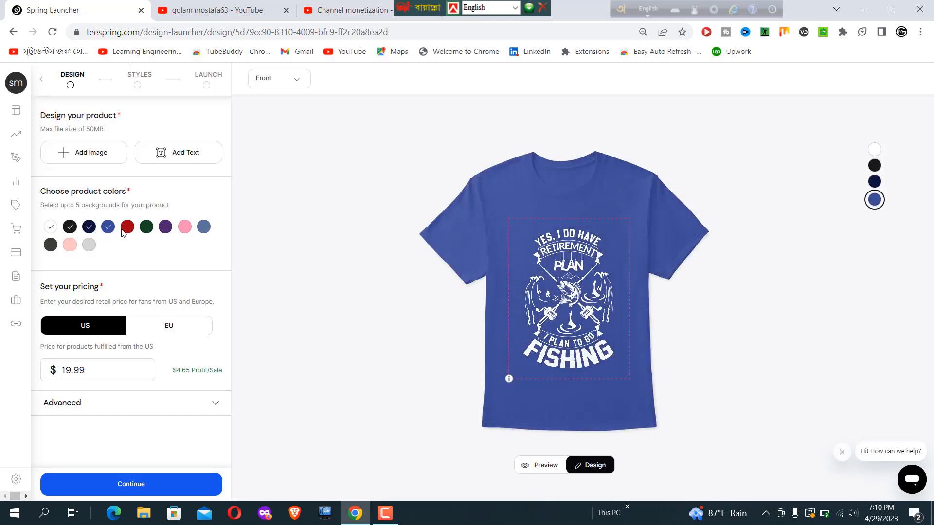
left_click(127, 229)
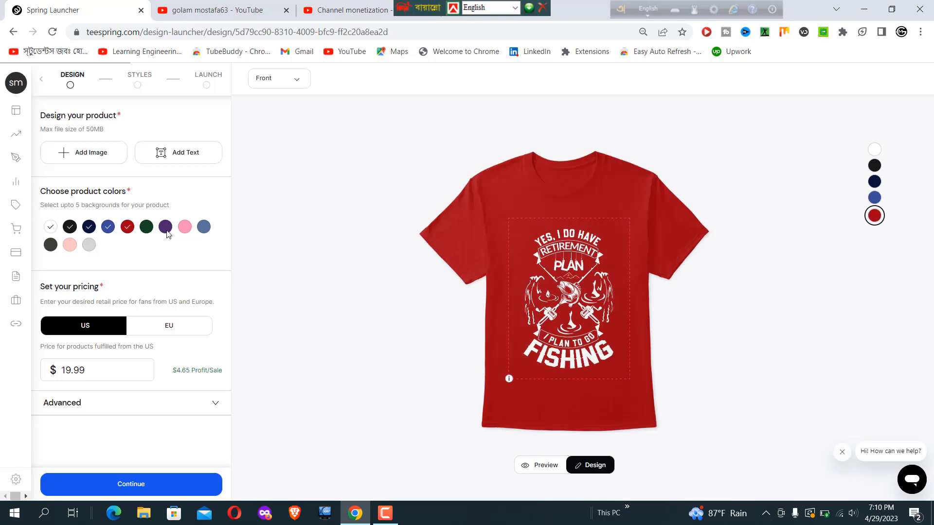
Remove white, navy, royal blue and red from the product colors, keeping only black.
left_click(51, 227)
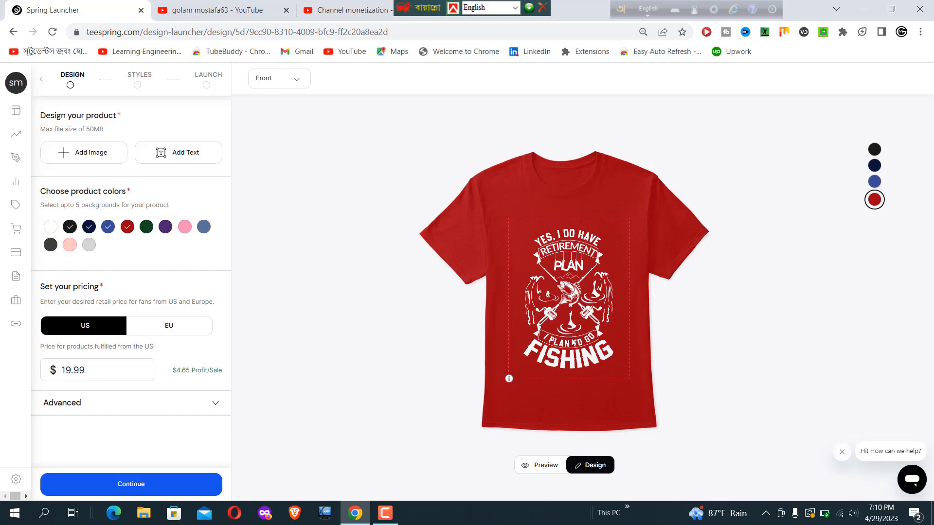
left_click(89, 233)
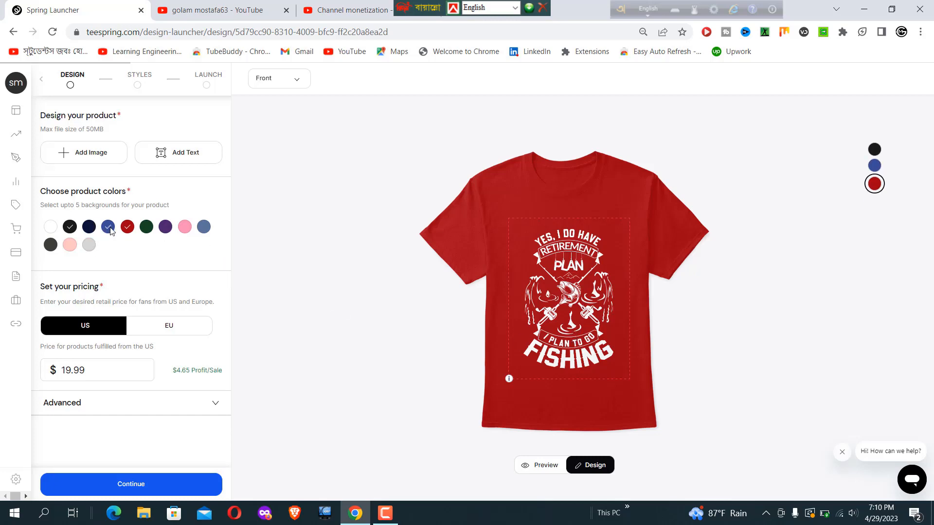
left_click(110, 230)
left_click(128, 228)
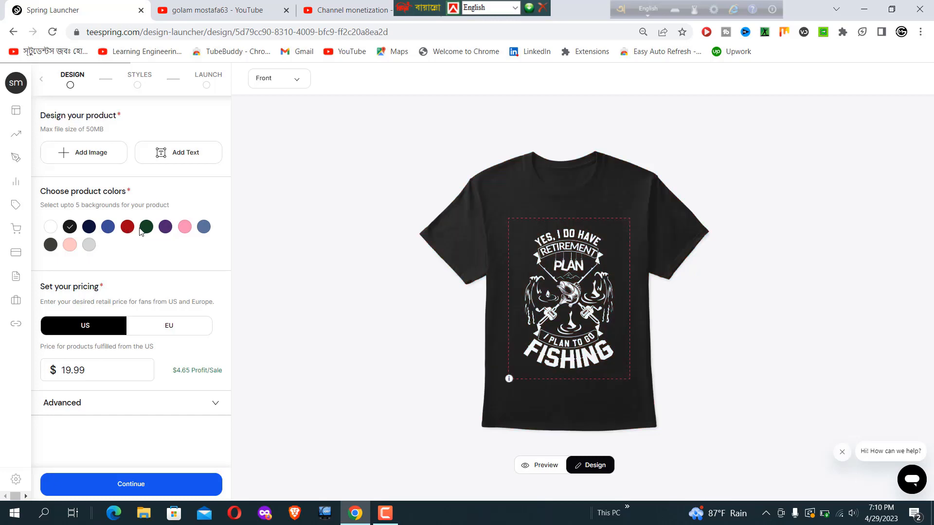
Try dark green and purple as extra product colors, deselecting each one again.
left_click(148, 230)
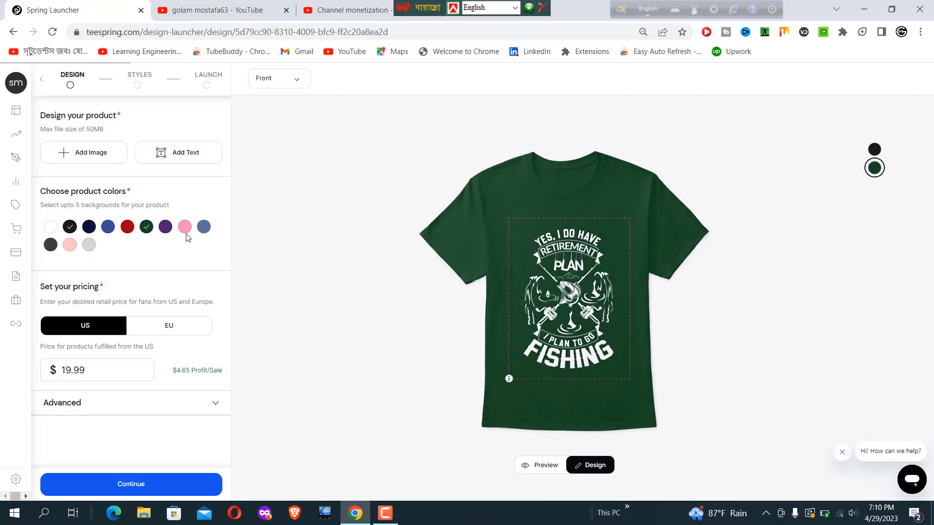
left_click(152, 230)
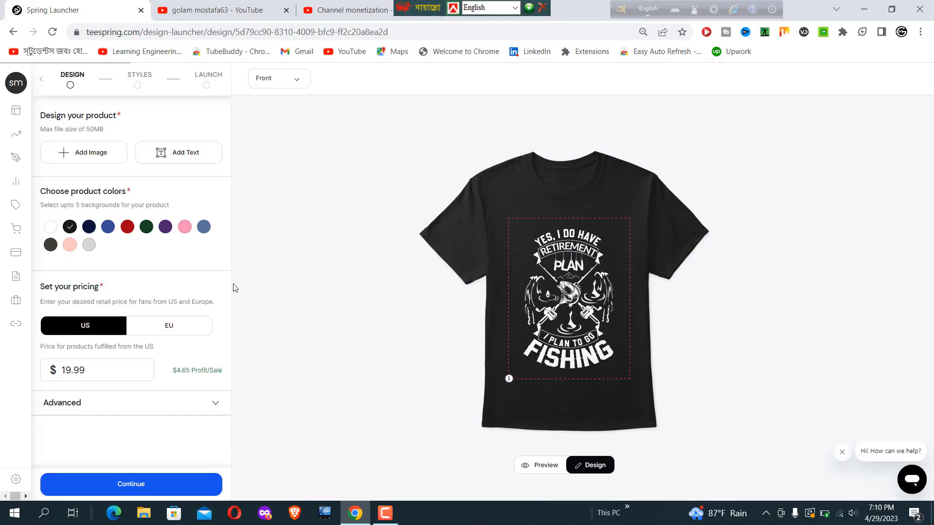
left_click(166, 228)
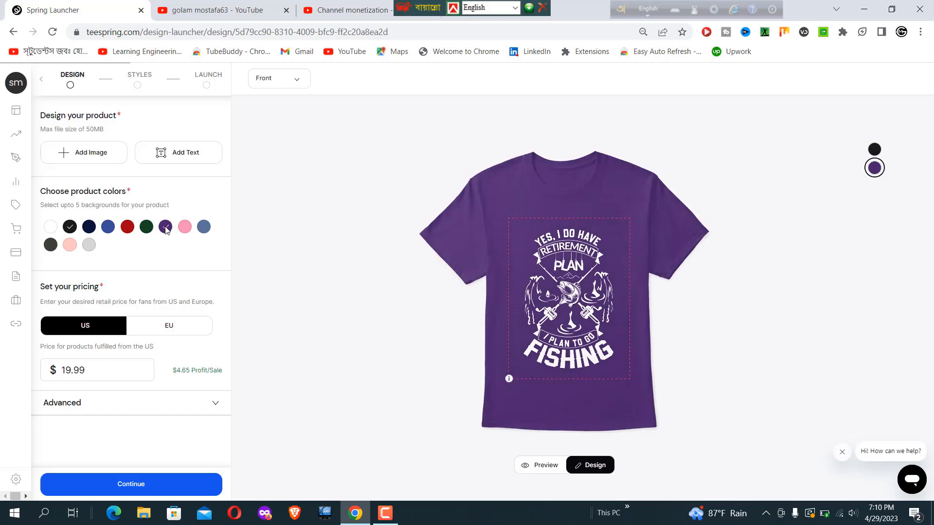
left_click(166, 228)
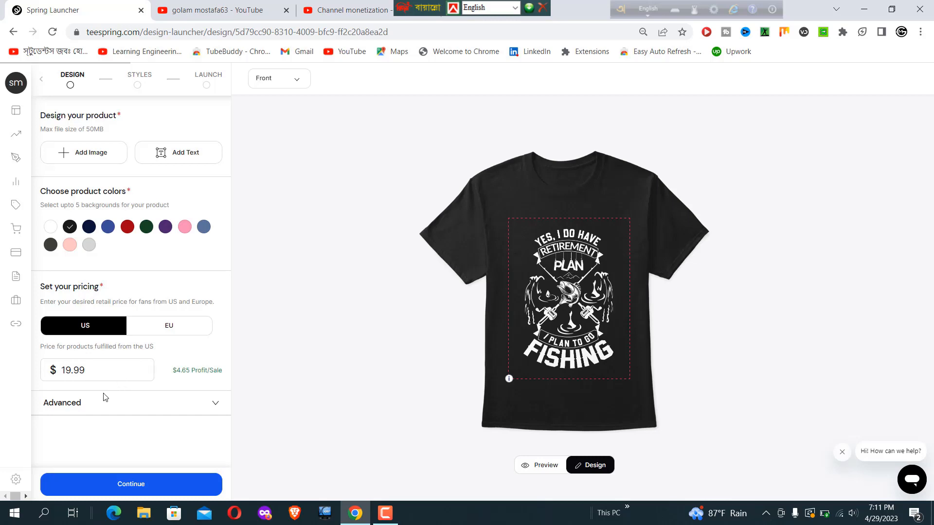
Proceed to the launch stage with only the Classic Tee selected and title the new listing "Fishing classics T-shirt design".
left_click(213, 408)
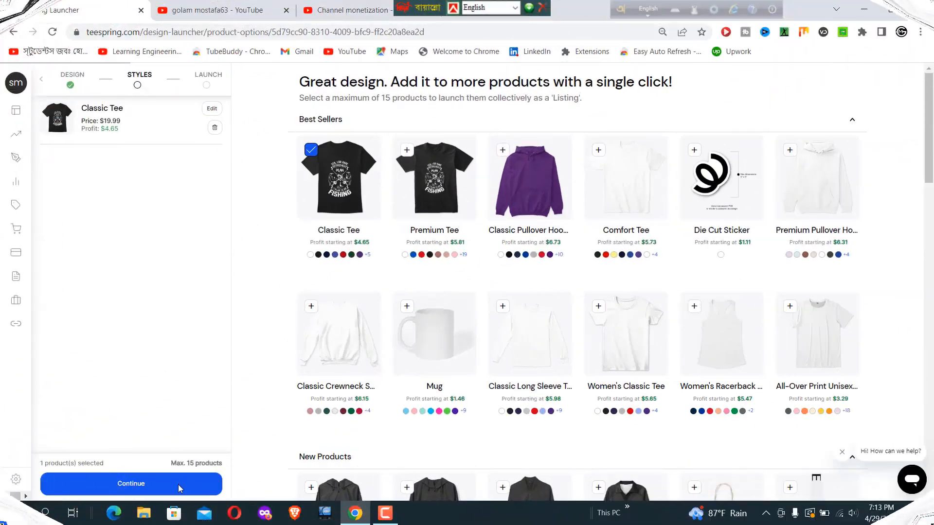
left_click(119, 485)
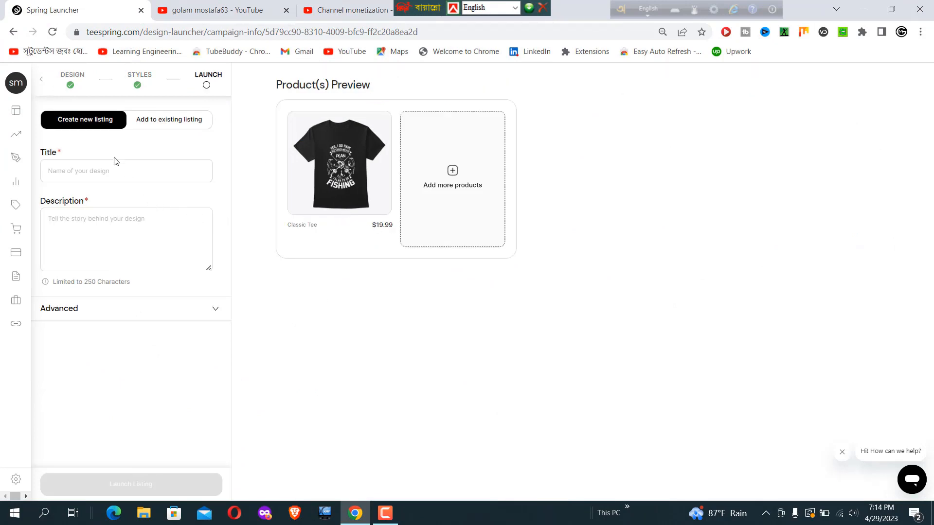
left_click(67, 172)
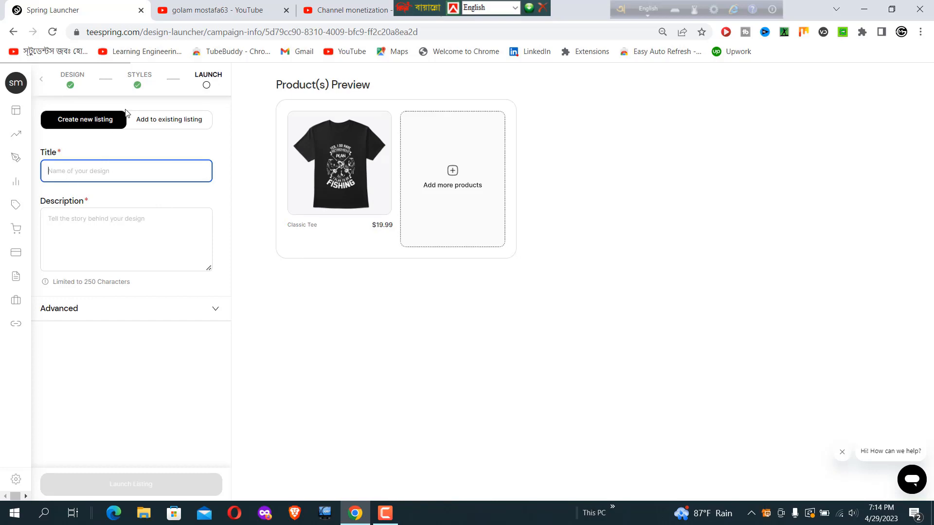
type("Fishing c")
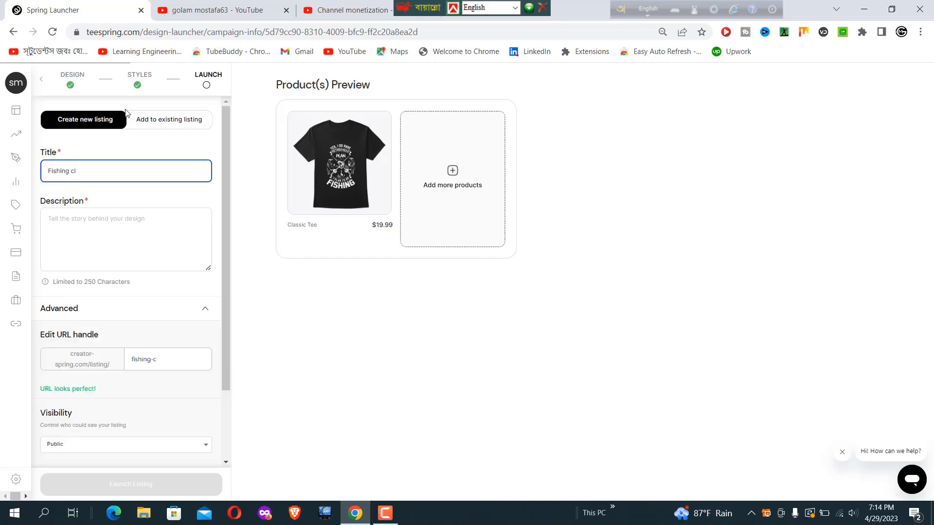
type("las")
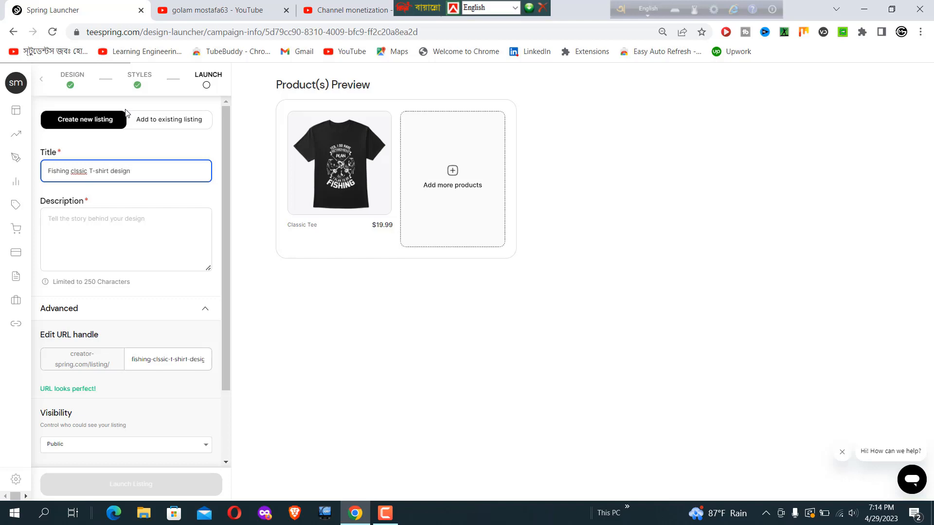
right_click(78, 171)
left_click(110, 182)
Copy the listing title "Fishing classics T-shirt design" into the description.
left_click_drag(138, 175, 19, 181)
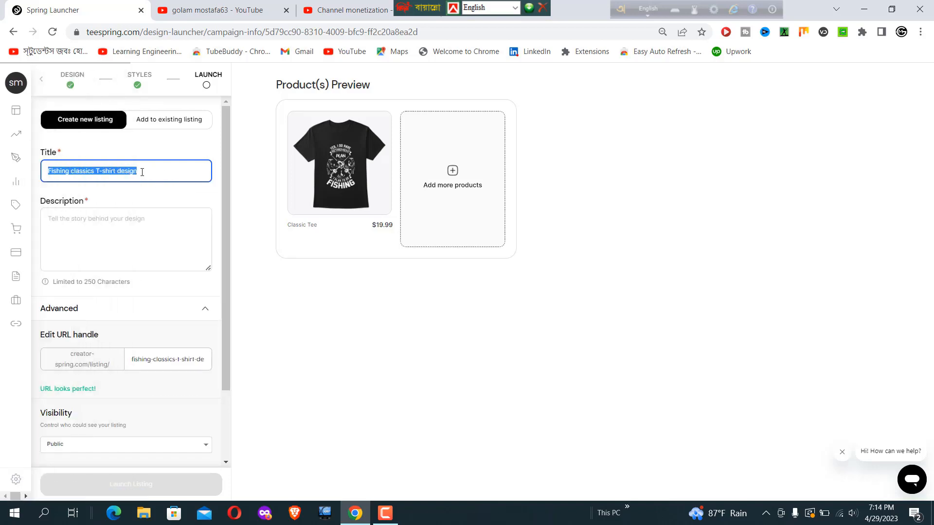
right_click(141, 173)
left_click(173, 217)
right_click(71, 221)
left_click(110, 312)
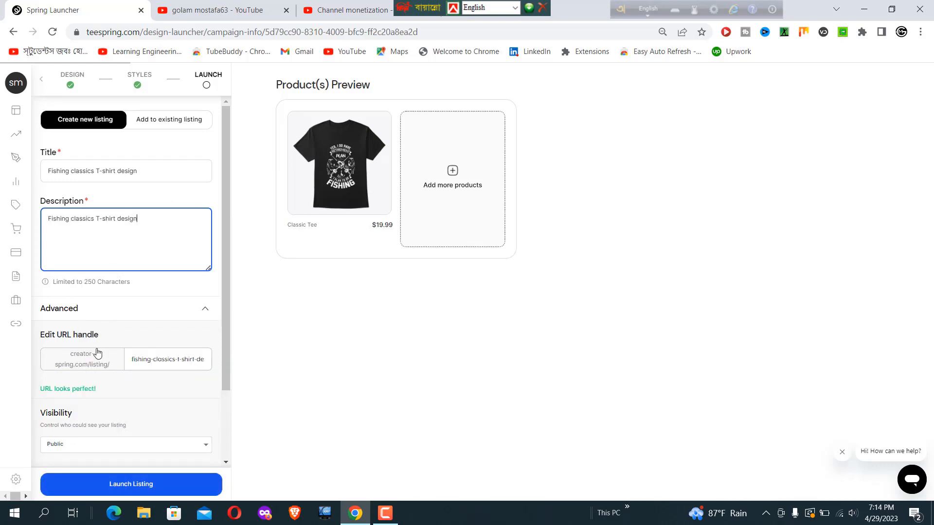
Launch the listing with public visibility and open its live store page.
scroll(111, 343, "down", 2)
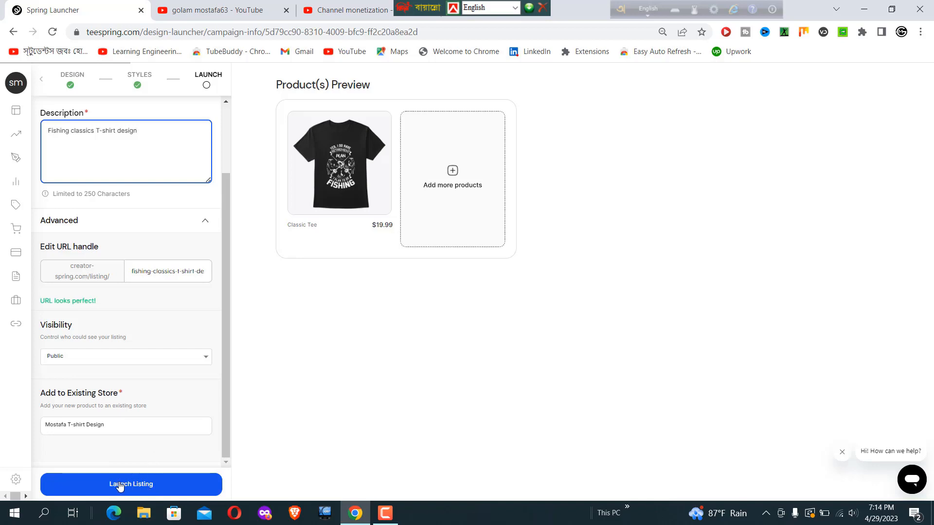
left_click(122, 488)
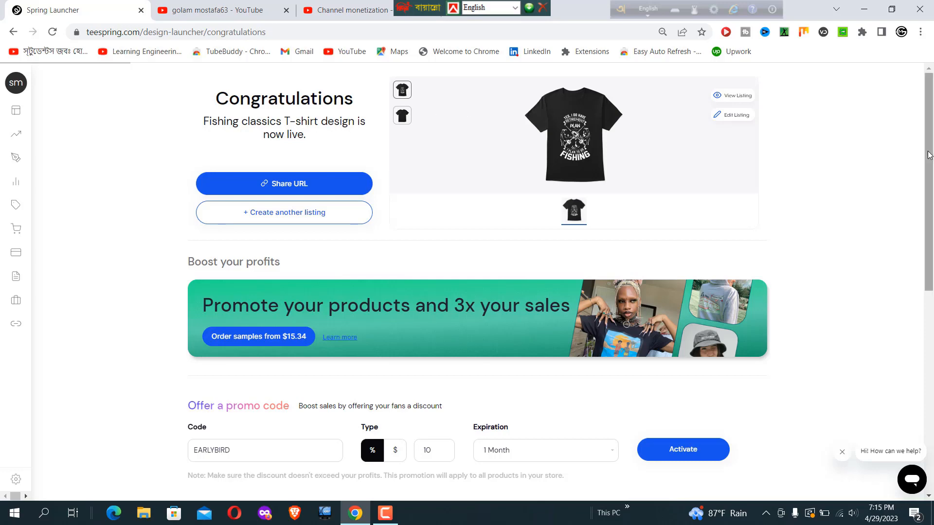
mouse_move(928, 155)
left_mouse_down()
mouse_move(929, 265)
mouse_move(929, 148)
left_mouse_up()
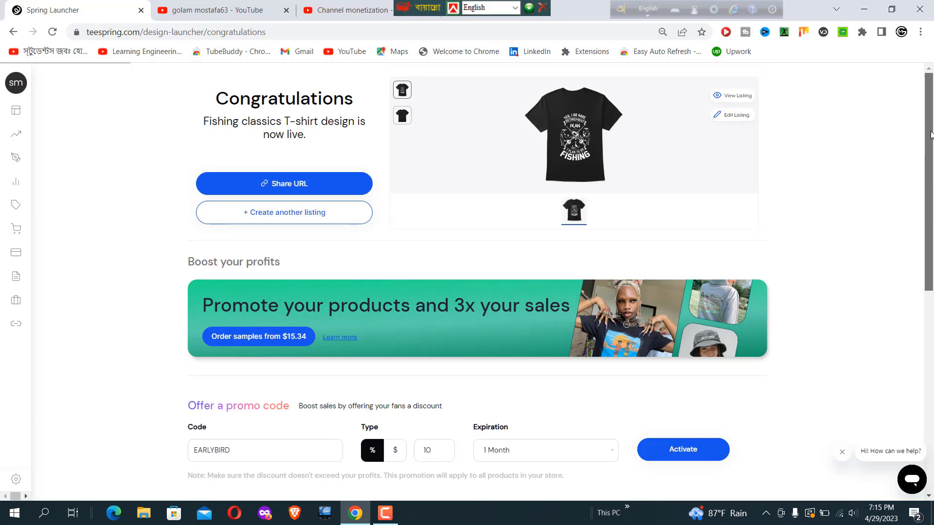
left_click(736, 97)
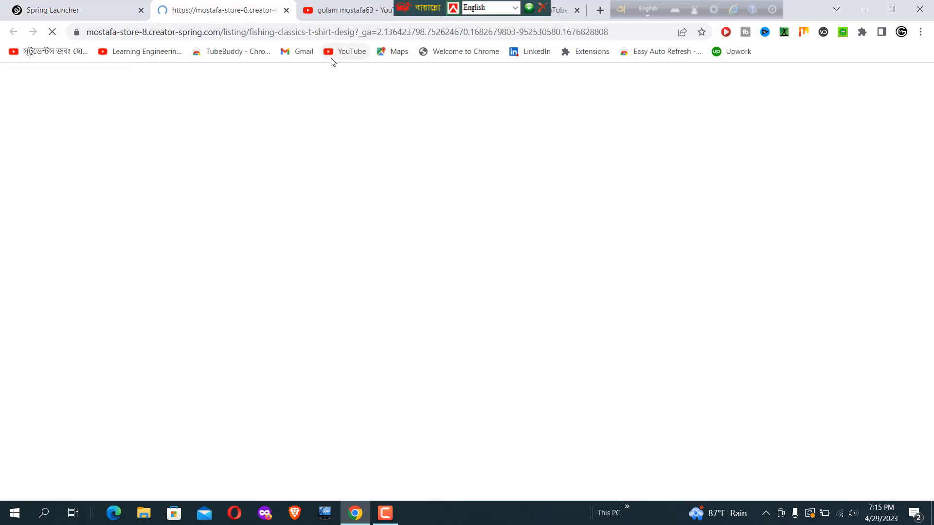